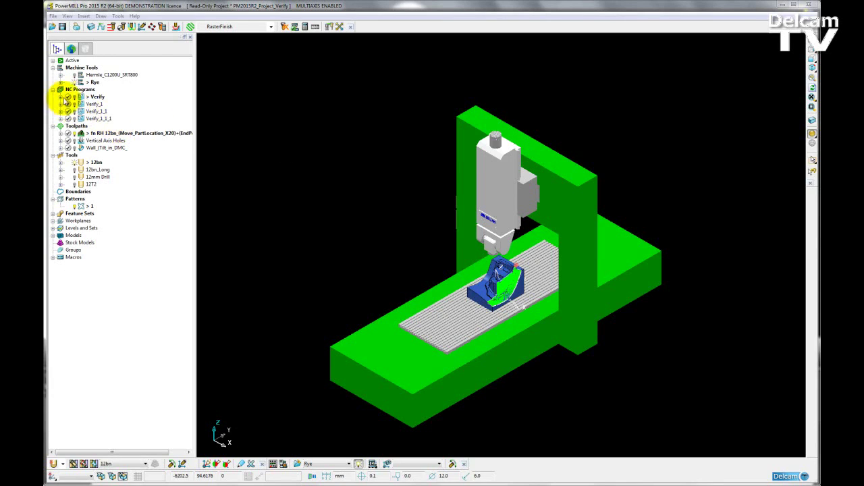
- Examine the toolpaths in the Verify NC program and the verification commands for all, one or several selected NC programs
left_click(60, 97)
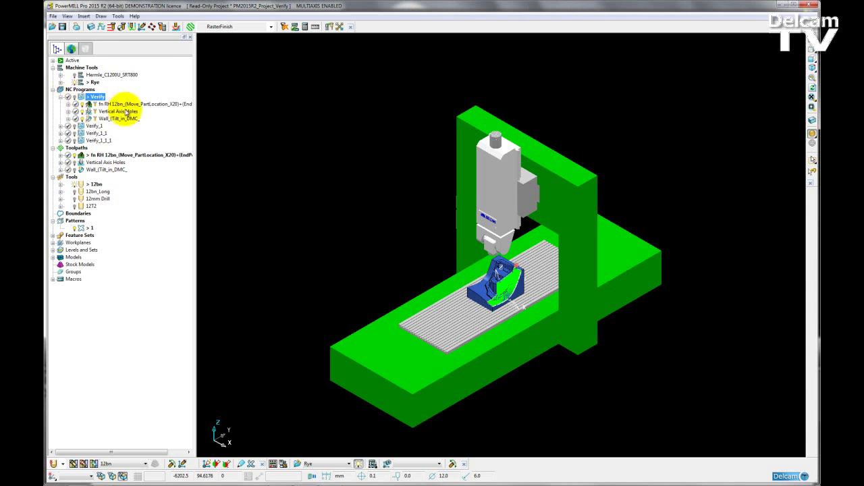
left_click(60, 96)
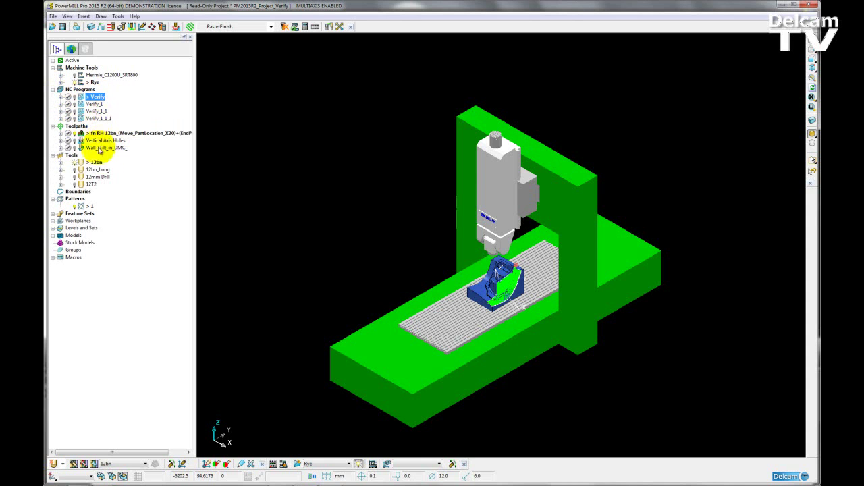
right_click(83, 89)
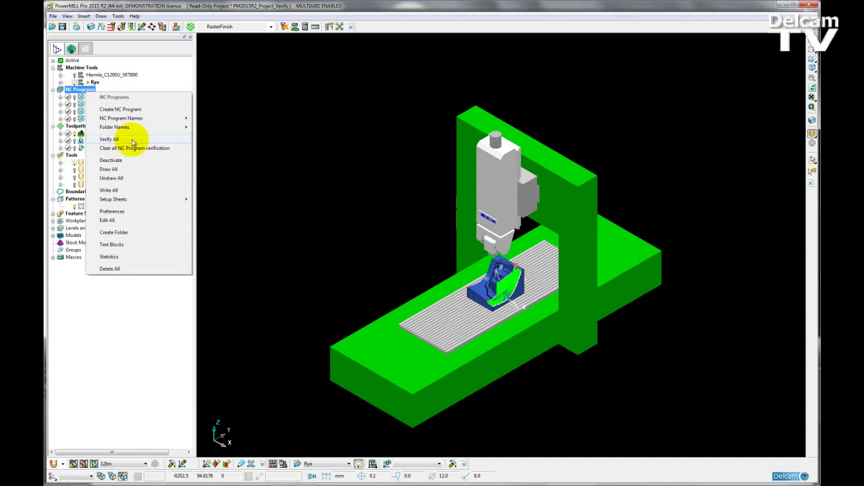
left_click(134, 139)
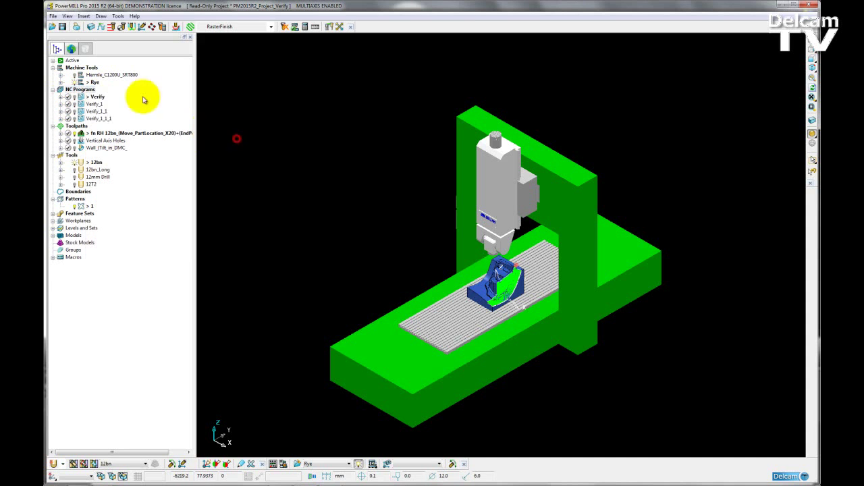
right_click(97, 99)
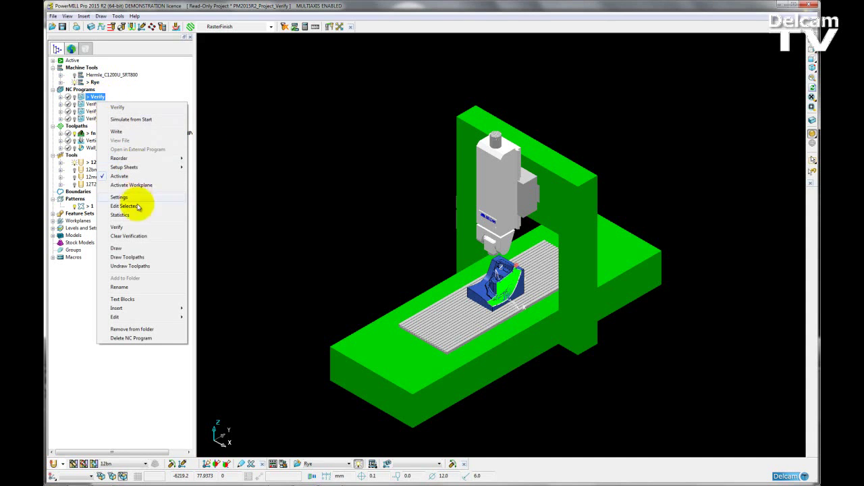
left_click(257, 194)
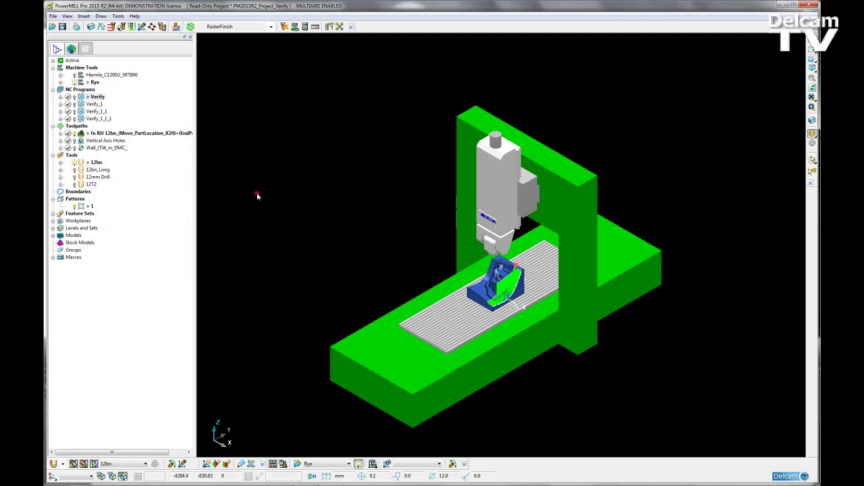
key("F2")
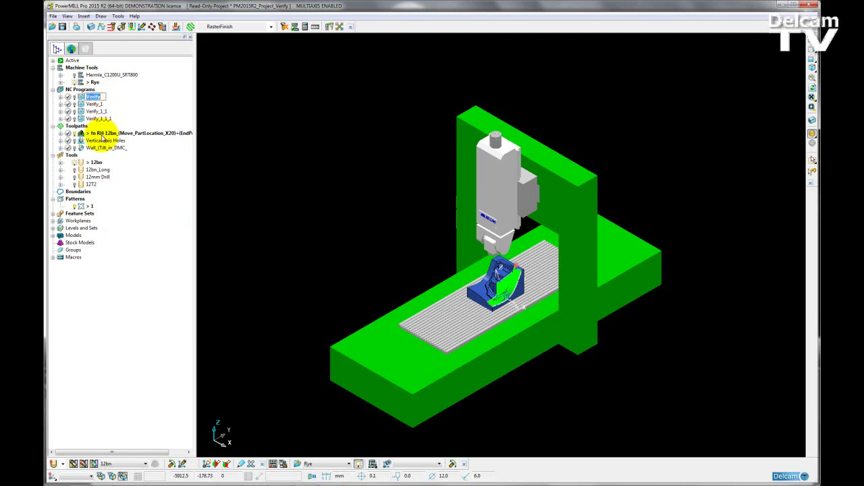
left_click(99, 119, "ctrl")
right_click(99, 120)
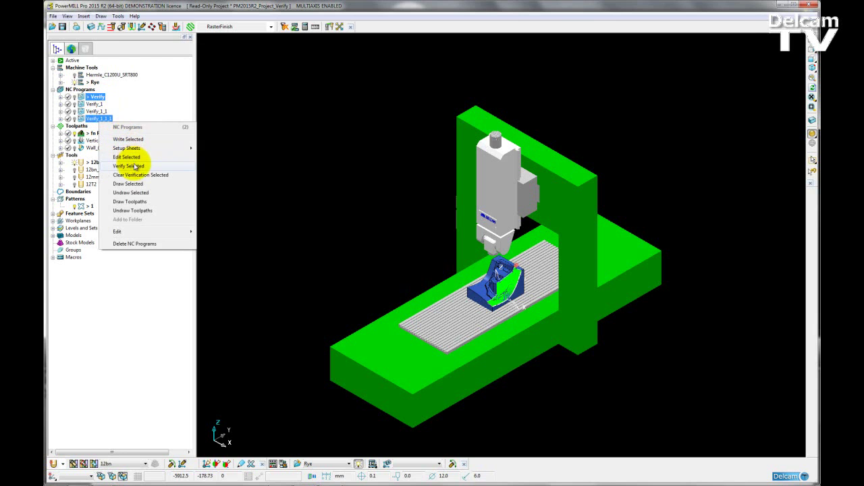
left_click(266, 159)
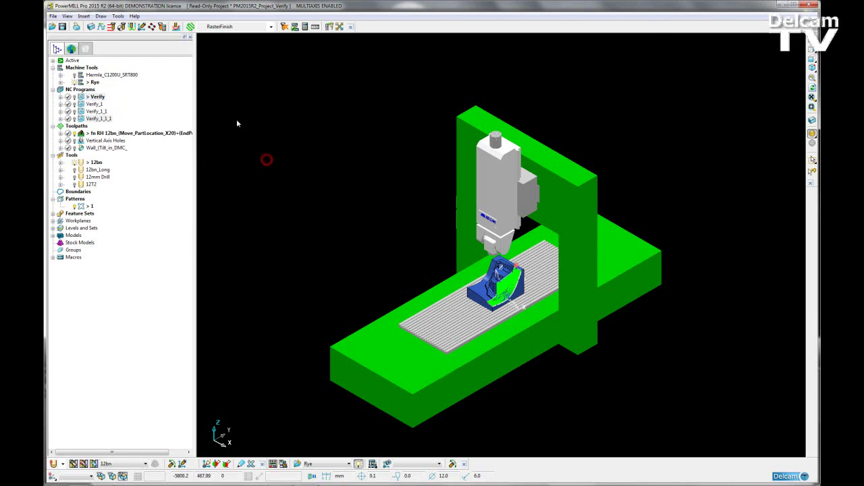
scroll(560, 327, "up", 2)
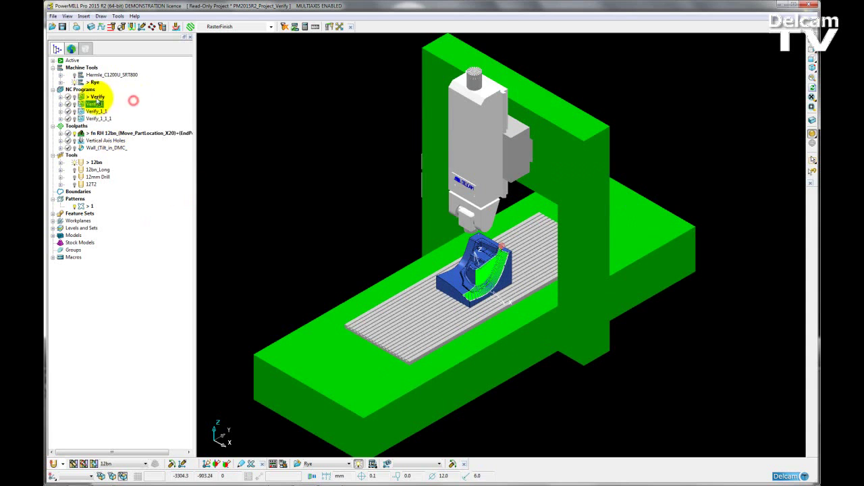
- Open the verification settings for the Verify NC program and choose Verify as the program to check
right_click(104, 97)
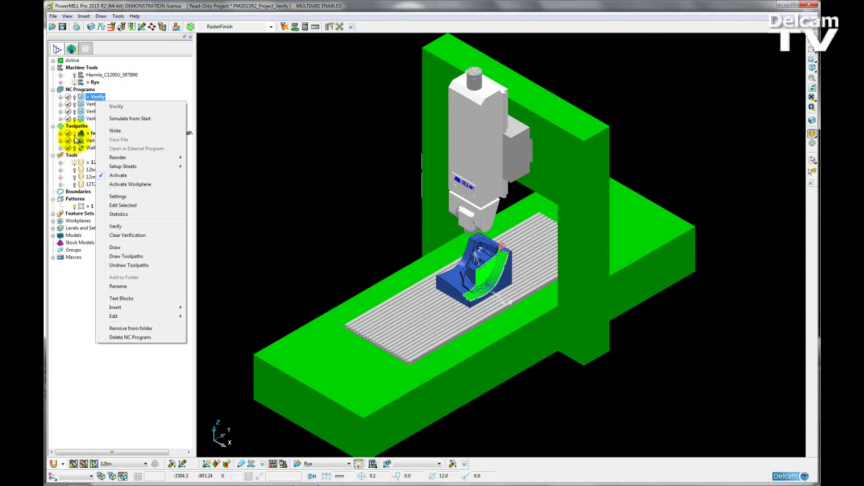
left_click(136, 229)
left_click_drag(228, 76, 286, 72)
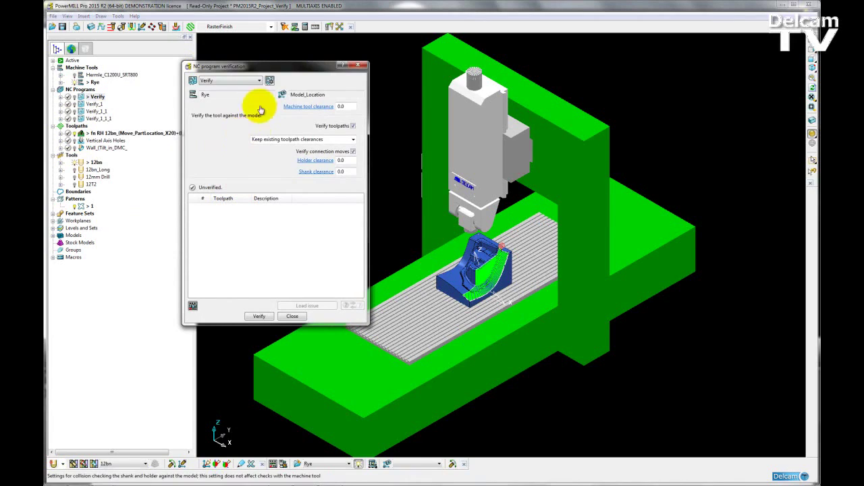
left_click(258, 81)
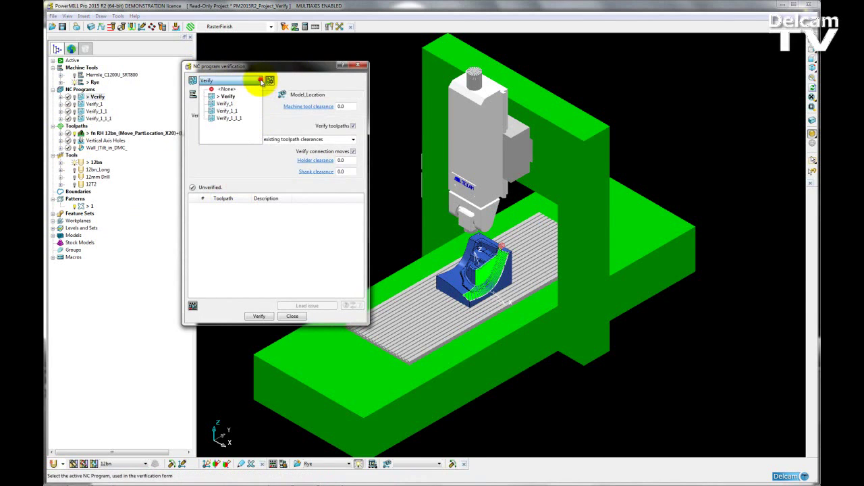
left_click(227, 97)
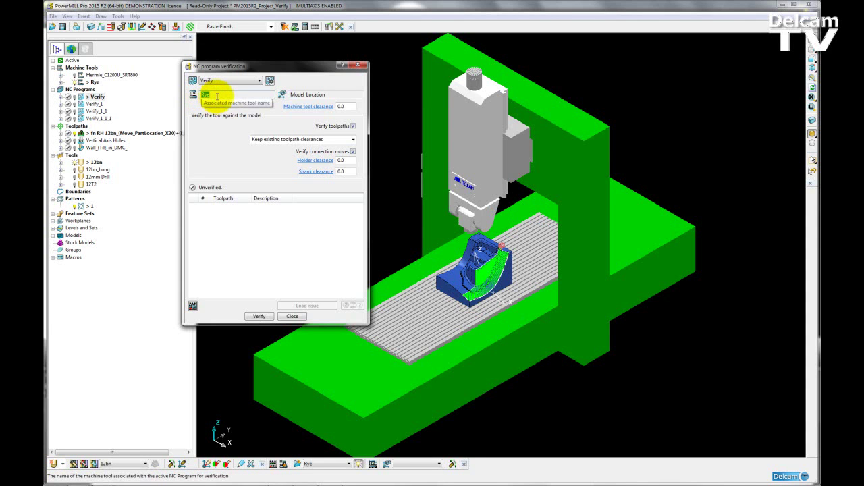
left_click(325, 94)
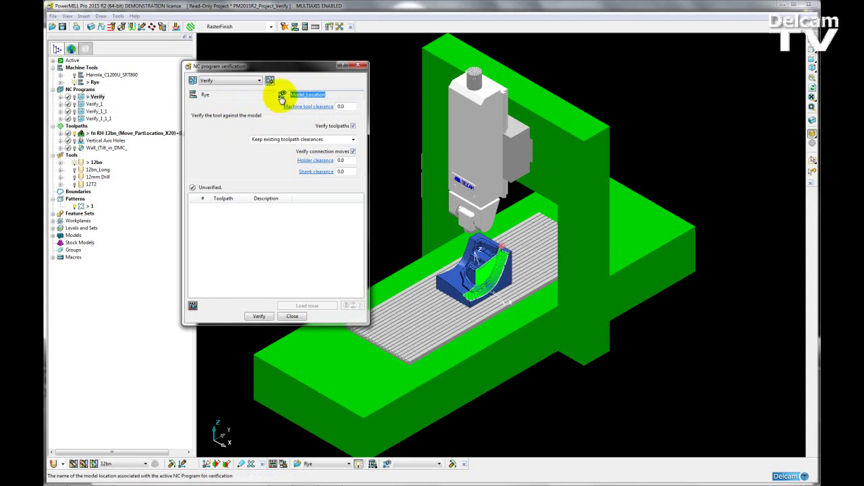
- Set the machine tool clearance to 5, the holder clearance to 1 and the shank clearance to 0.5, with toolpath verification on
left_click(343, 107)
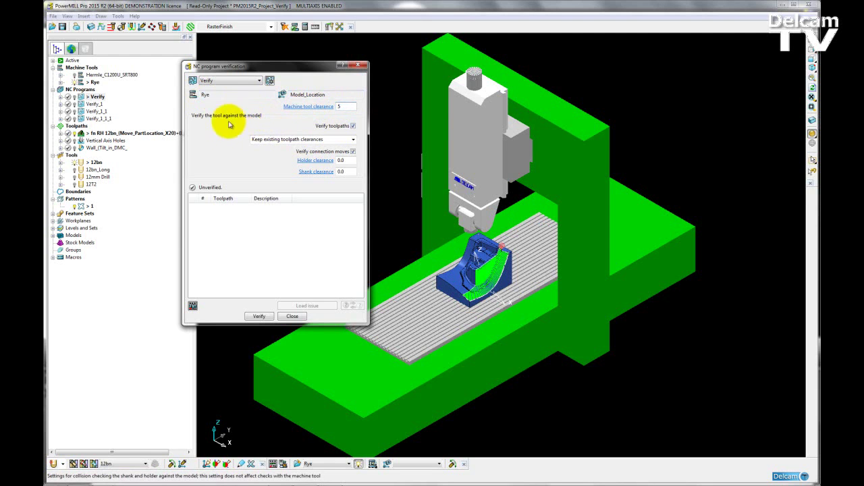
left_click(352, 127)
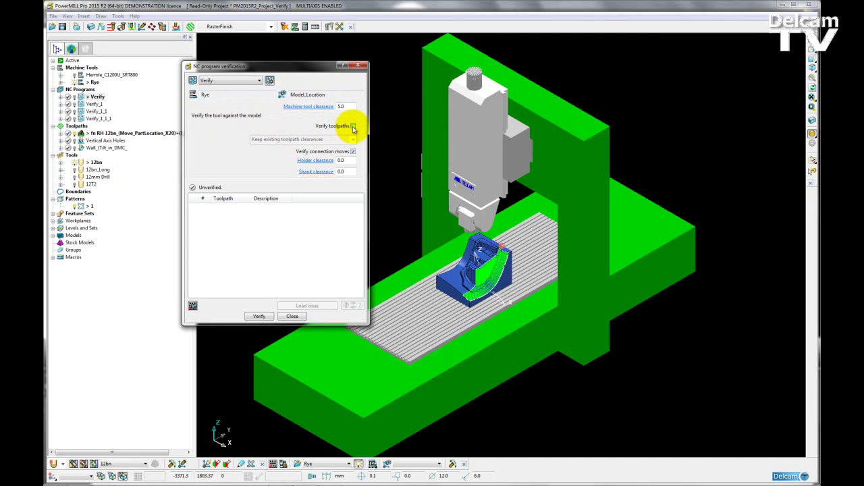
left_click(352, 127)
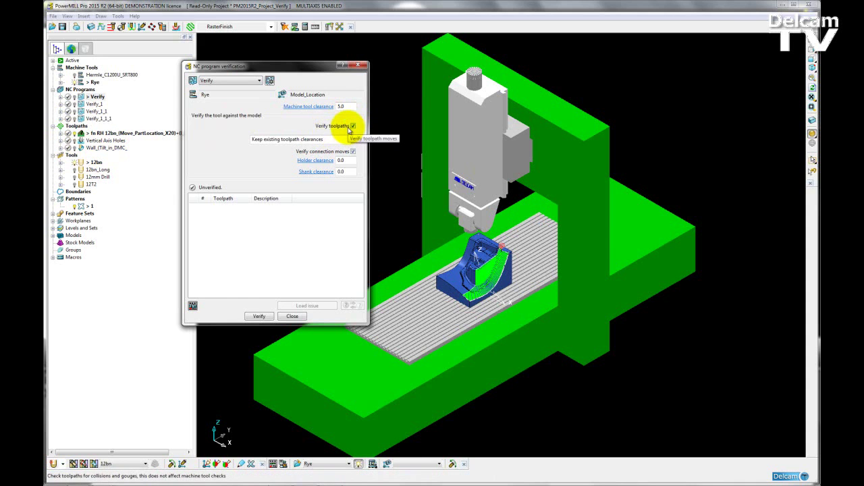
left_click(345, 161)
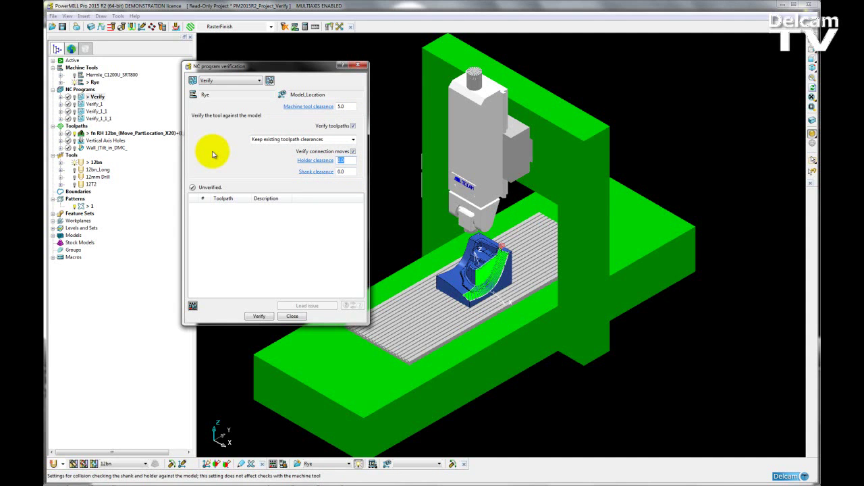
left_click(343, 171)
key("BackSpace")
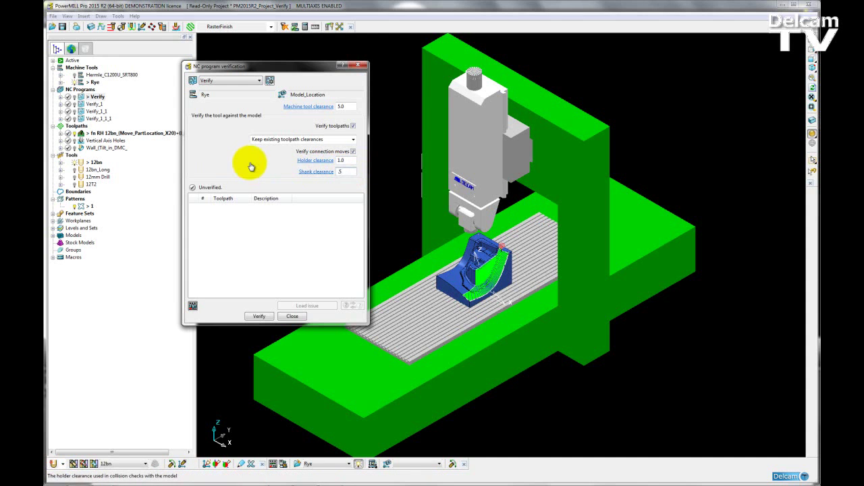
type(".5")
- Choose to keep existing toolpath clearances, leave connection moves included, and run the NC program verification
left_click(346, 141)
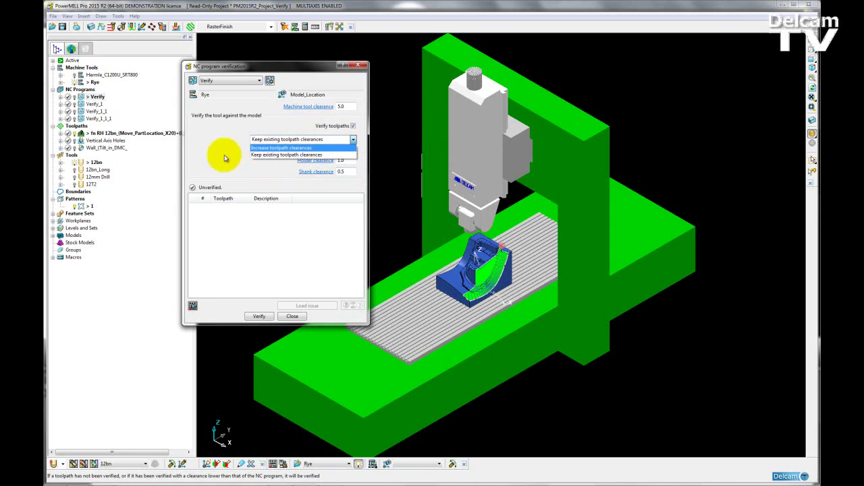
left_click(345, 172)
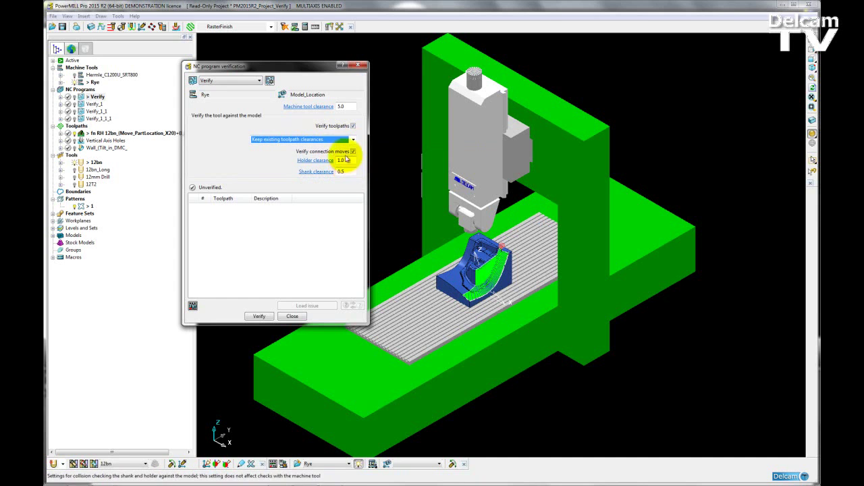
left_click(353, 139)
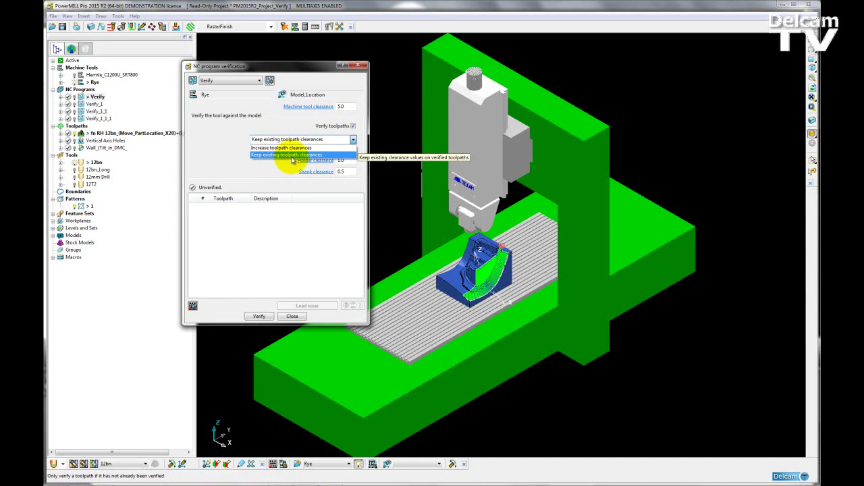
left_click(215, 162)
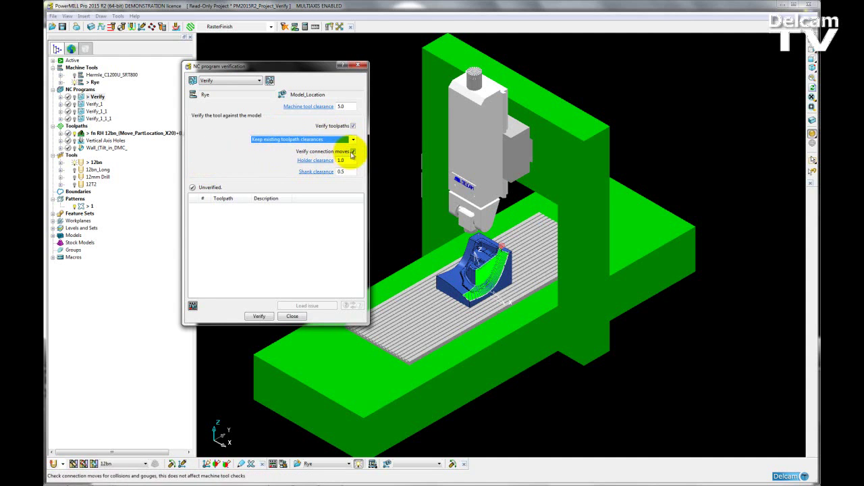
left_click(352, 153)
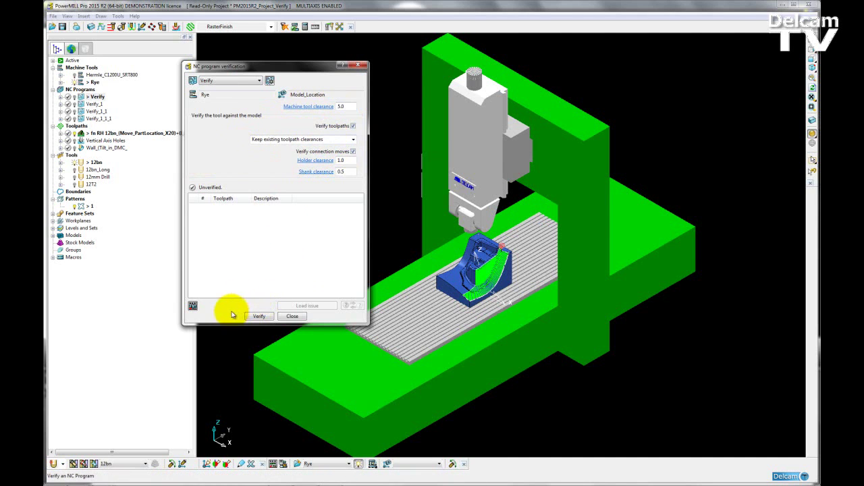
left_click(265, 317)
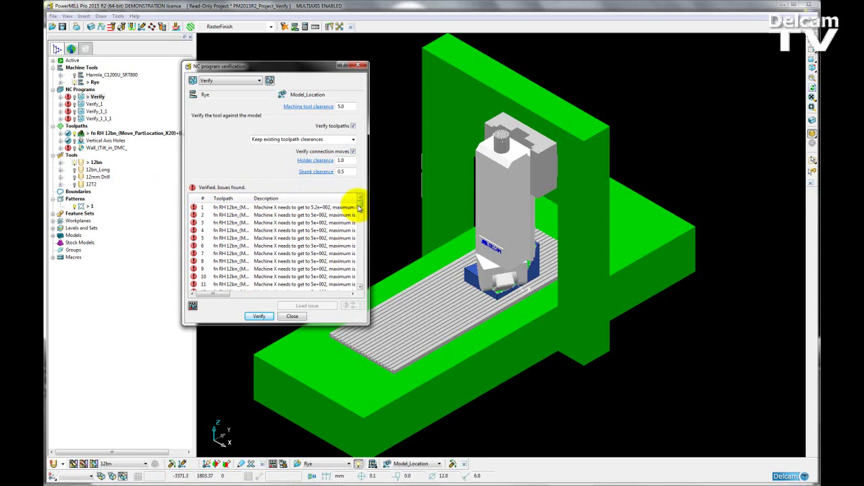
- Load issue 3 from the verification issue list and dismiss the error
mouse_move(359, 208)
left_mouse_down()
mouse_move(357, 283)
mouse_move(361, 208)
left_mouse_up()
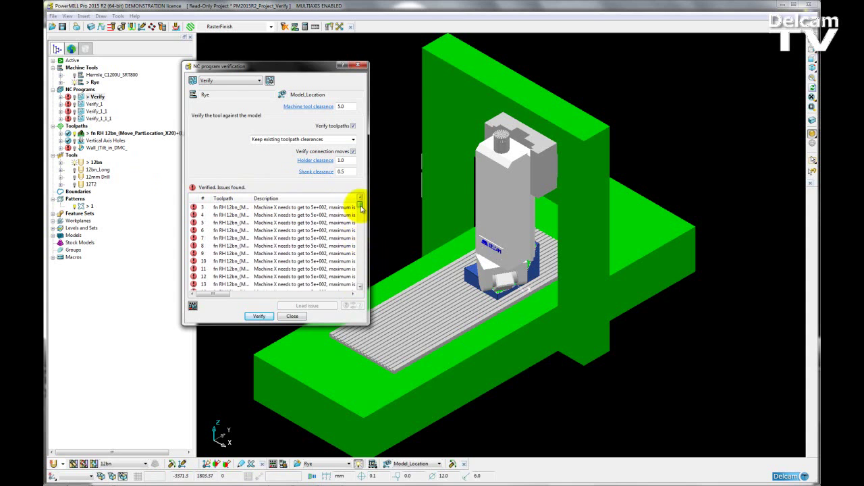
left_click(258, 207)
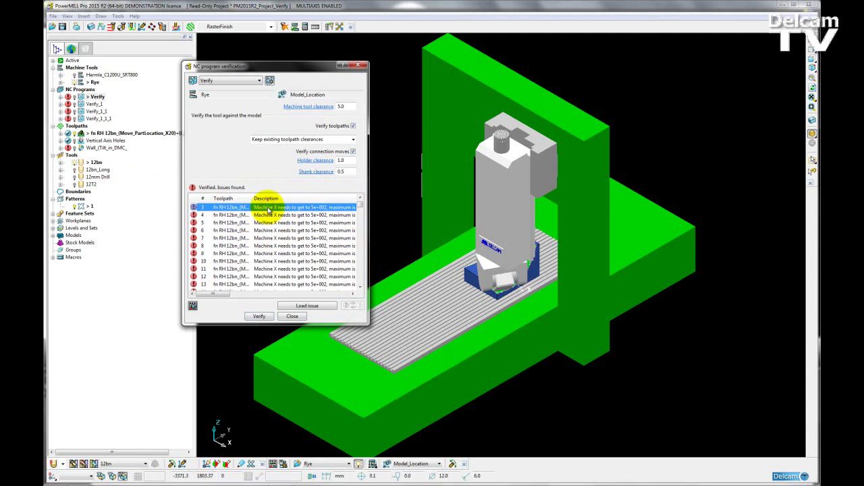
double_click(268, 210)
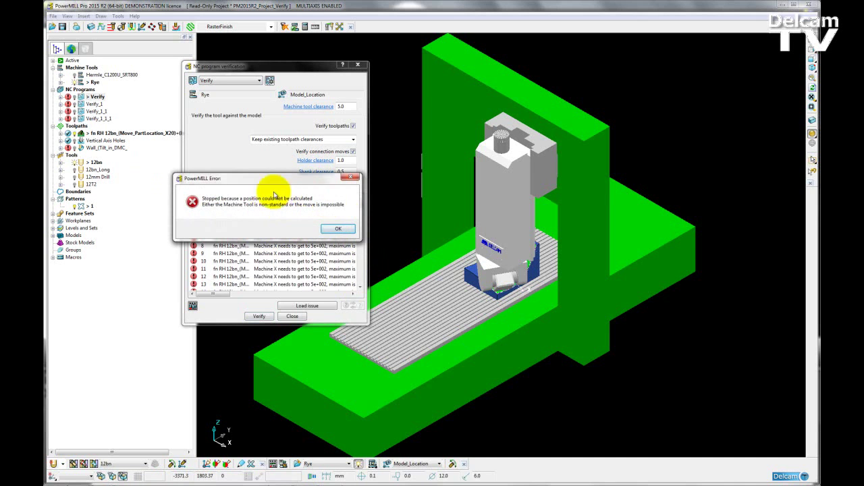
left_click_drag(289, 178, 296, 162)
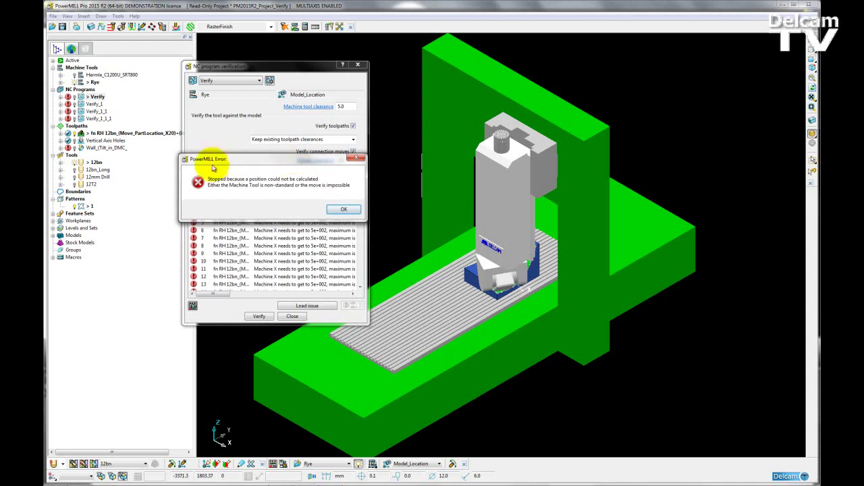
left_click(341, 211)
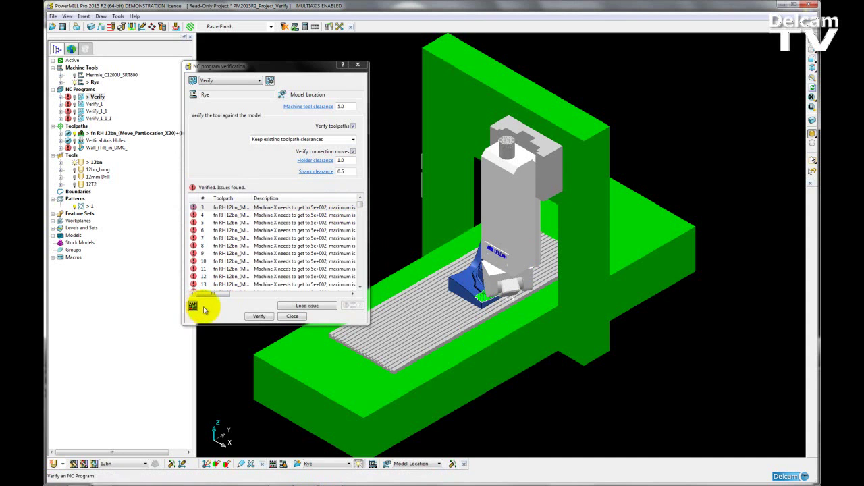
- Display the machine tool axis positions at the loaded issue and close the NC program verification form
left_click(281, 464)
left_click_drag(207, 106, 186, 88)
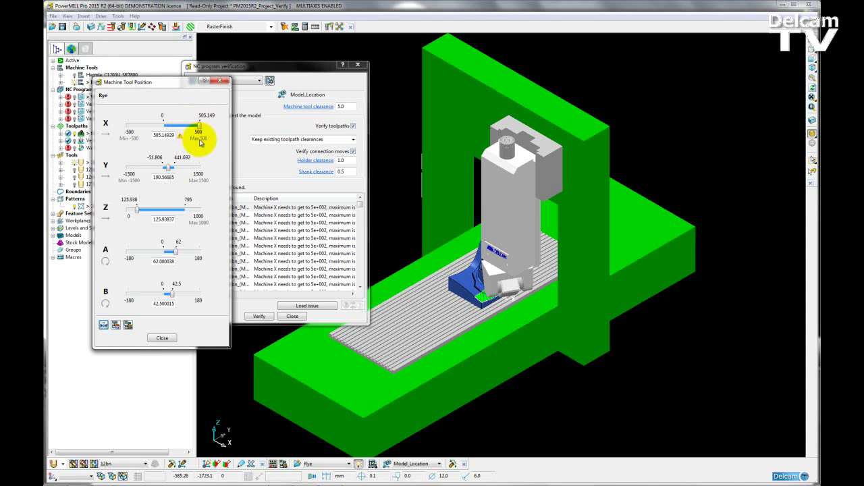
left_click_drag(184, 82, 174, 75)
left_click(357, 66)
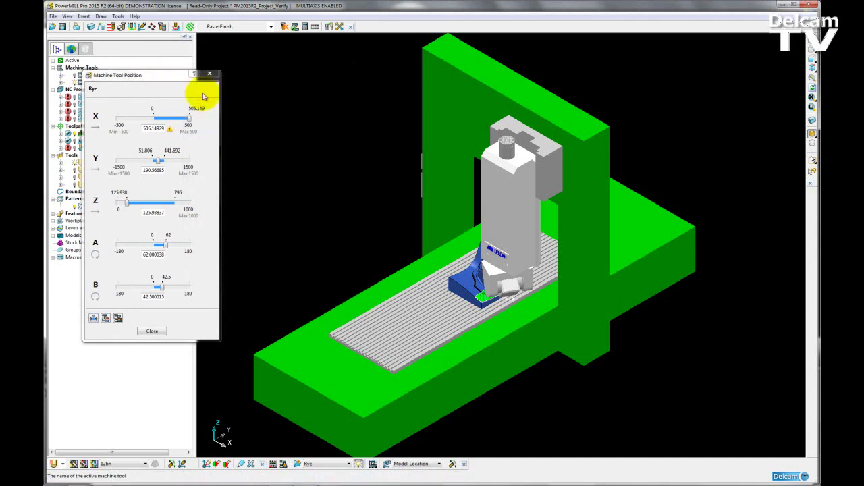
left_click_drag(181, 82, 185, 74)
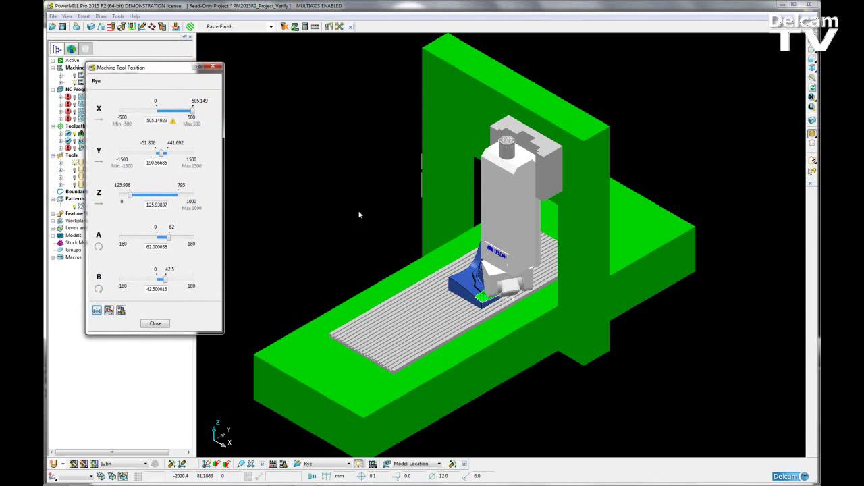
- Examine the machine head's position relative to the part and table at the loaded issue
middle_click_drag(458, 365, 633, 228)
middle_click_drag(542, 307, 469, 287)
scroll(506, 310, "up", 2)
middle_click_drag(476, 316, 442, 320)
scroll(445, 317, "up", 2)
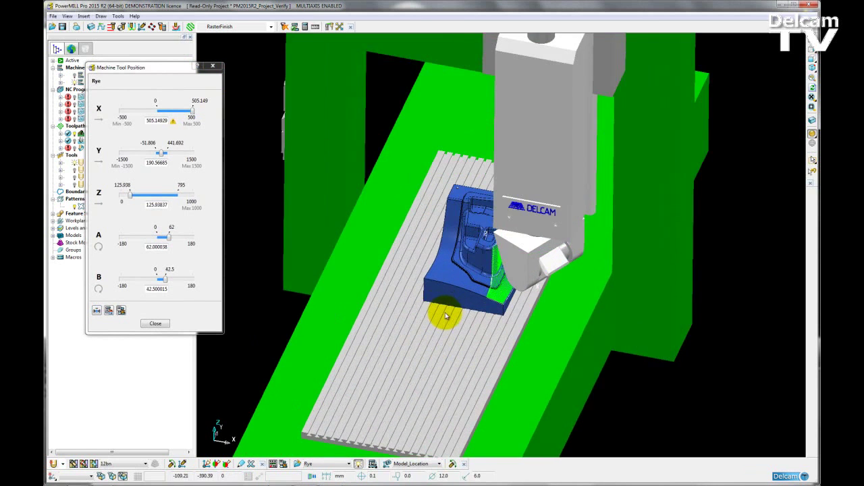
- Move the part along X on the machine table by editing the Model_Location workplane, and accept the change
middle_click_drag(452, 280, 473, 291)
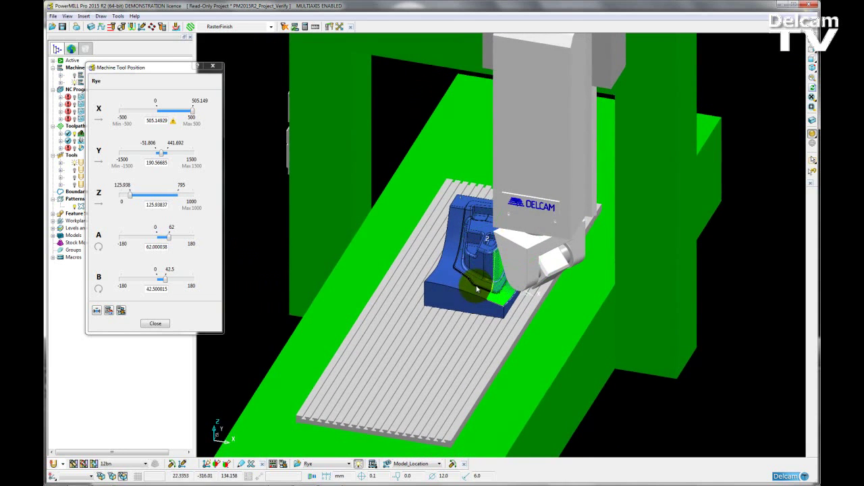
left_click_drag(163, 73, 223, 67)
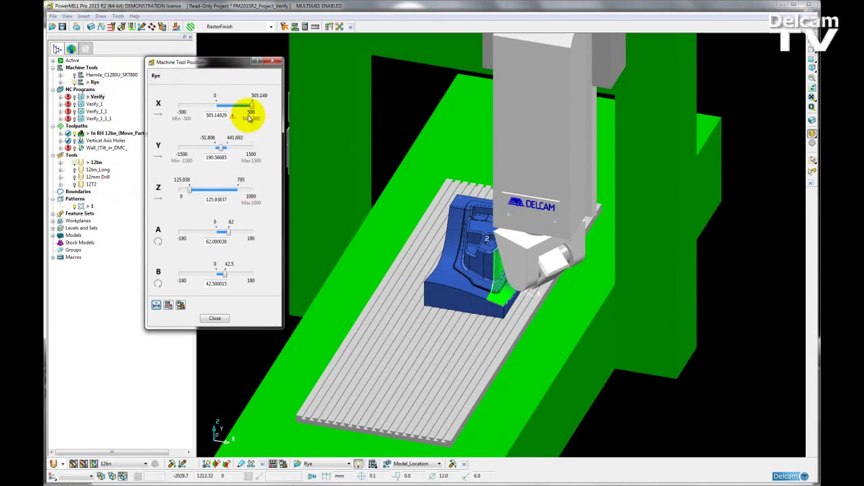
left_click(53, 221)
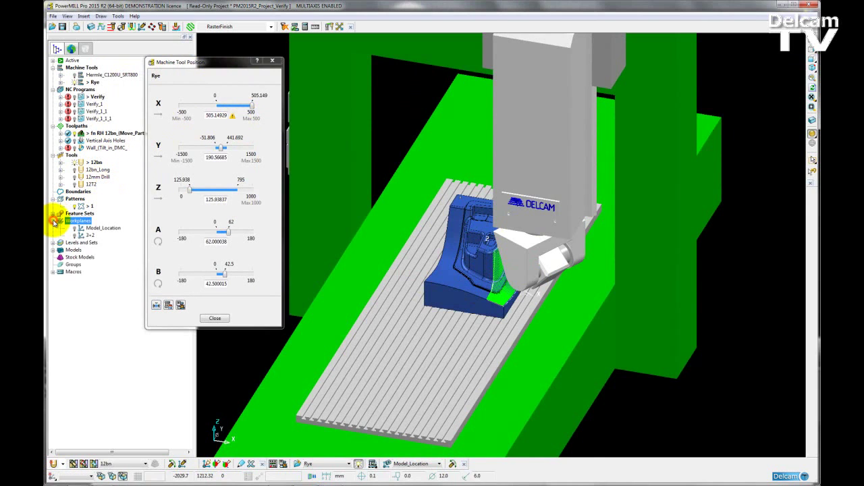
right_click(93, 229)
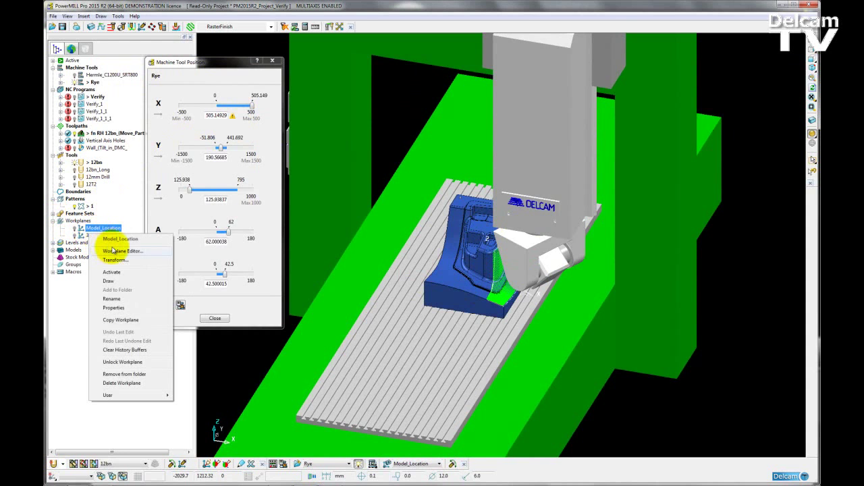
left_click(123, 251)
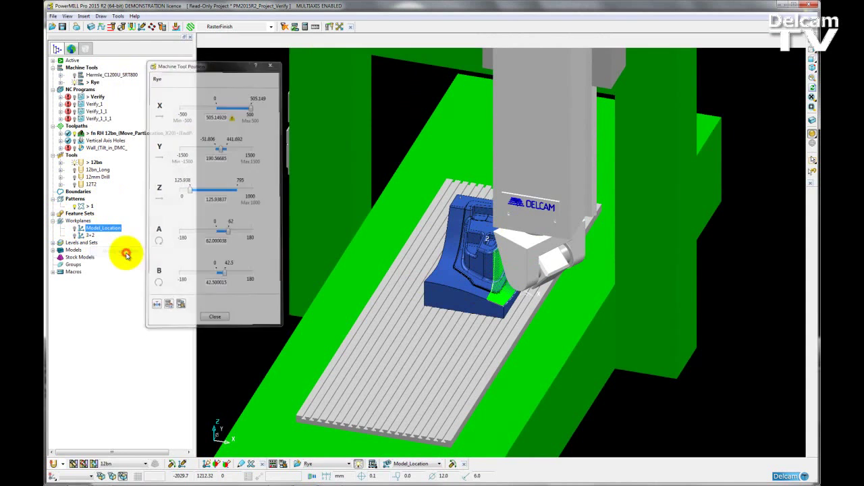
left_click(510, 83)
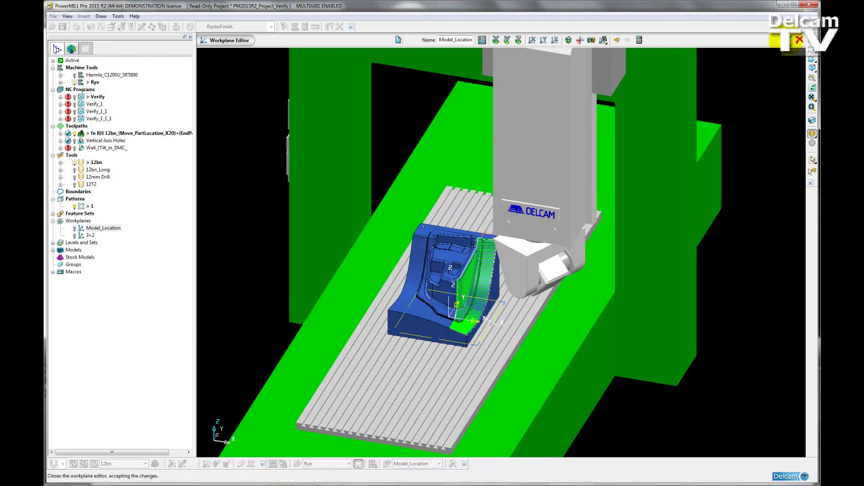
left_click(799, 40)
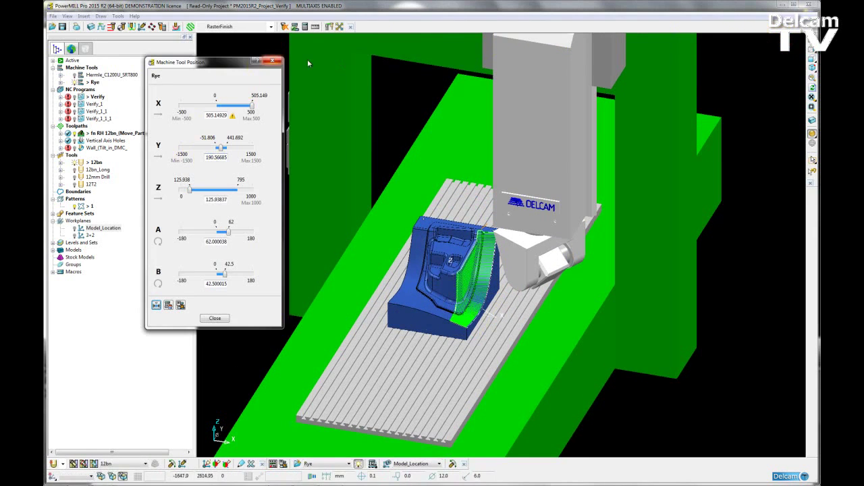
- Clear the existing verification of the Verify NC program and verify it again with the same clearances
left_click(215, 319)
right_click(95, 97)
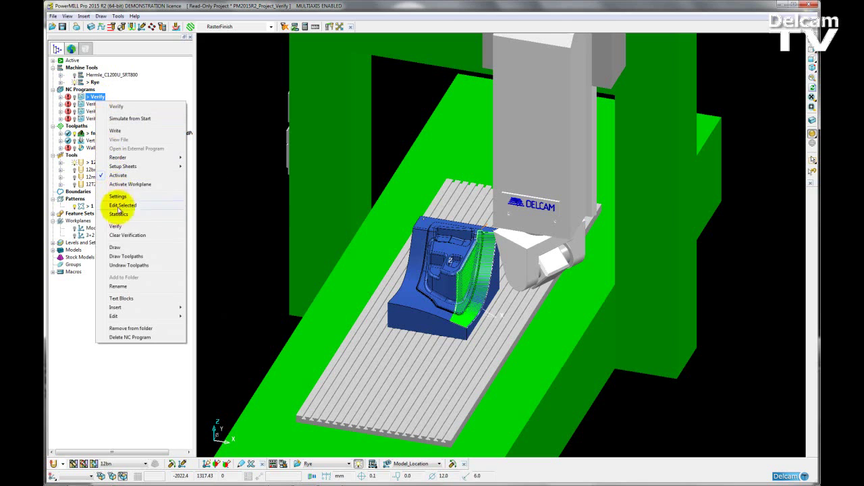
left_click(125, 235)
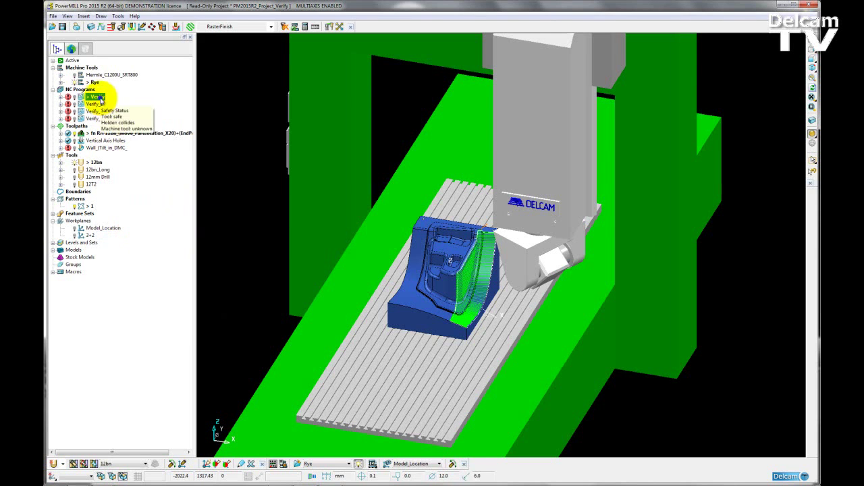
right_click(100, 100)
left_click(122, 229)
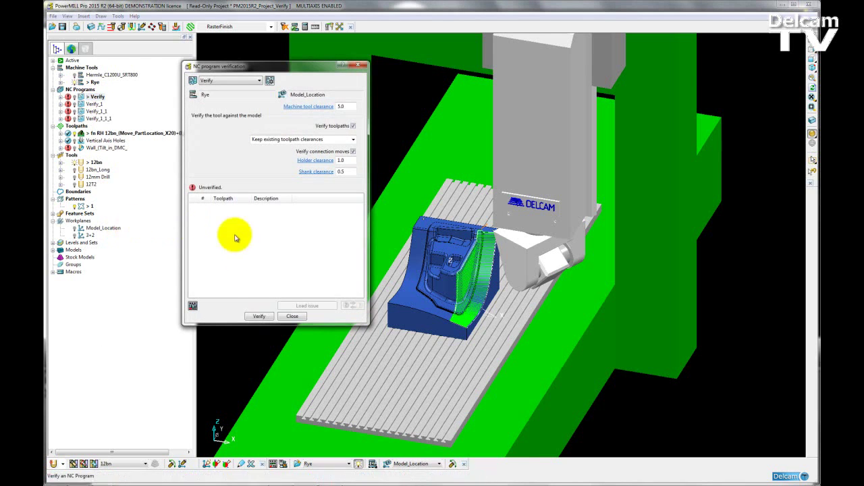
left_click(259, 316)
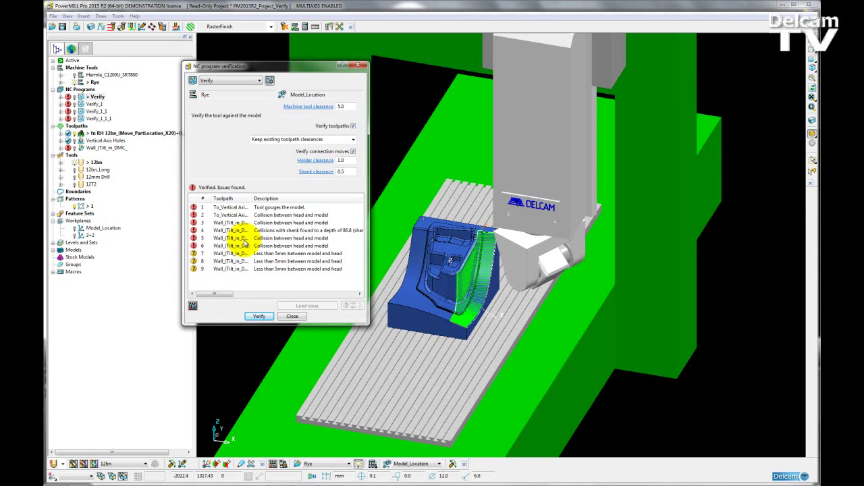
- Load issue 1, the tool gouge, from the verification issue list and close the verification form
left_click(266, 210)
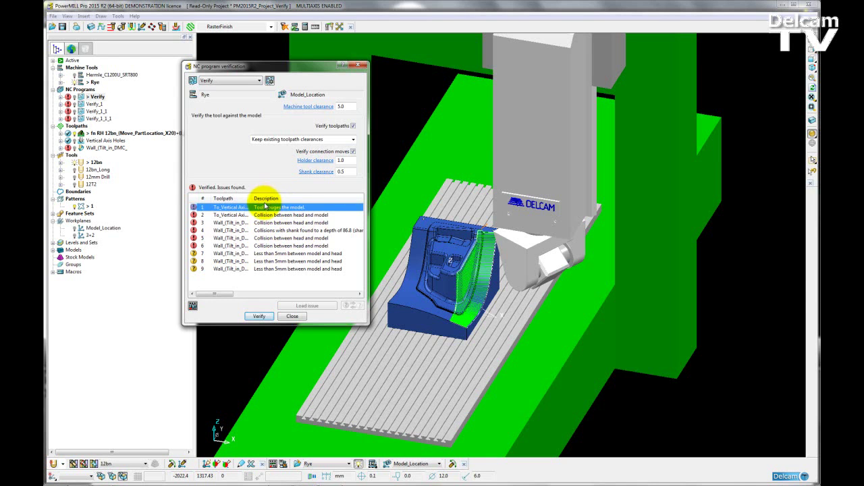
double_click(266, 207)
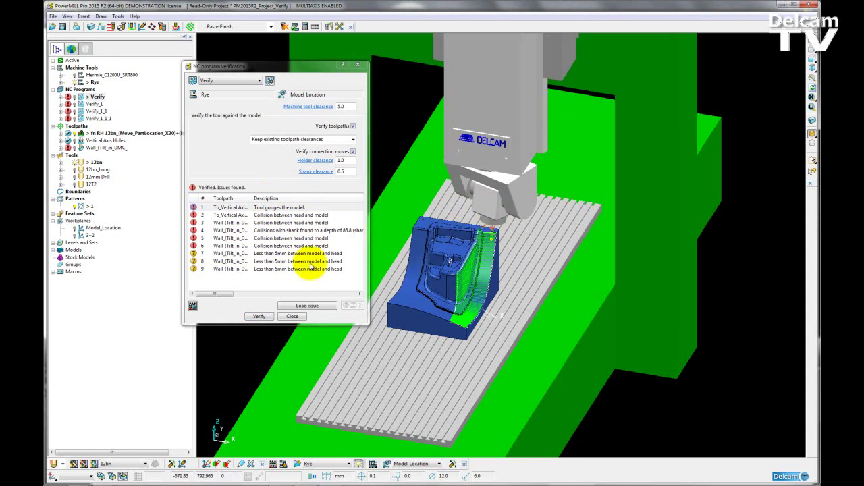
left_click(291, 318)
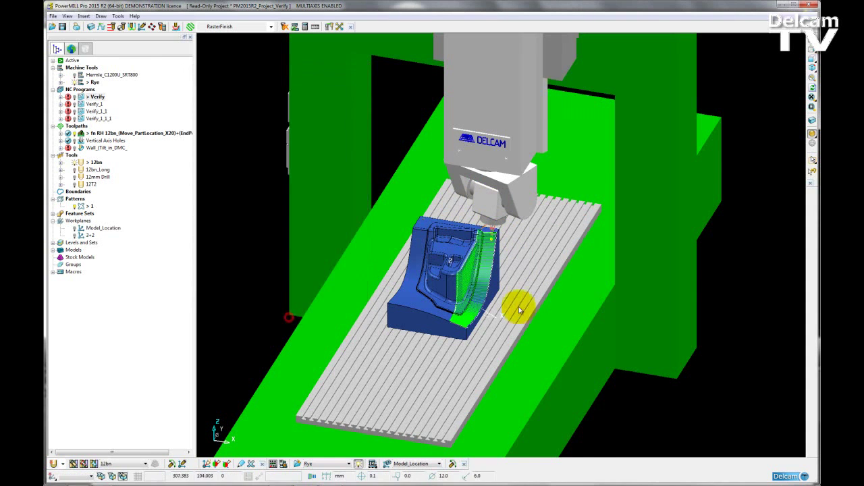
- Draw the Verify NC program on the model and shade the 12bn tool
middle_click_drag(527, 376, 452, 353)
scroll(519, 232, "up", 3)
middle_click_drag(518, 232, 433, 223)
left_click(73, 97)
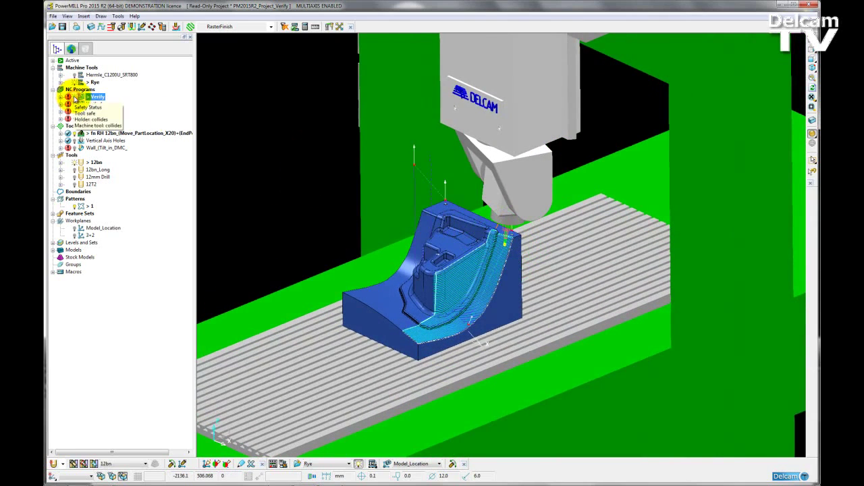
scroll(522, 253, "up", 3)
scroll(522, 252, "up", 5)
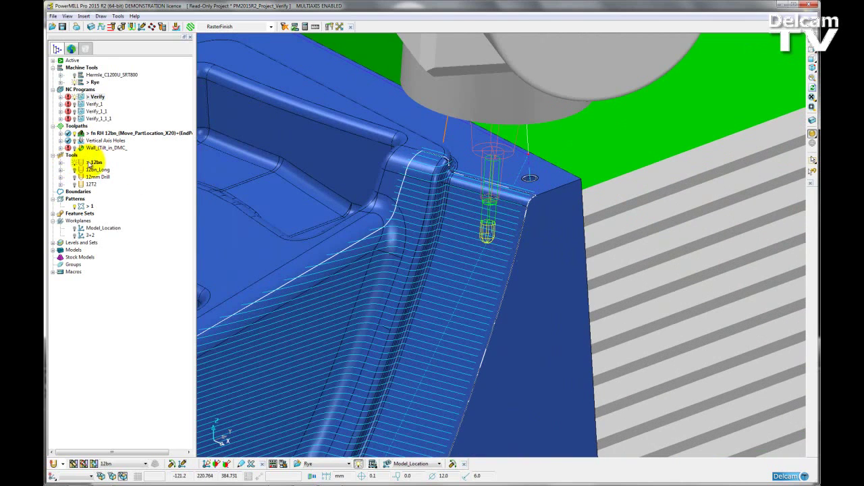
right_click(92, 162)
left_click(109, 243)
- Examine the tool and head against the part's upper corner and the connection moves at the loaded gouge issue
mouse_move(520, 223)
middle_mouse_down()
mouse_move(504, 237)
mouse_move(564, 317)
mouse_move(538, 305)
middle_mouse_up()
scroll(644, 279, "up", 4)
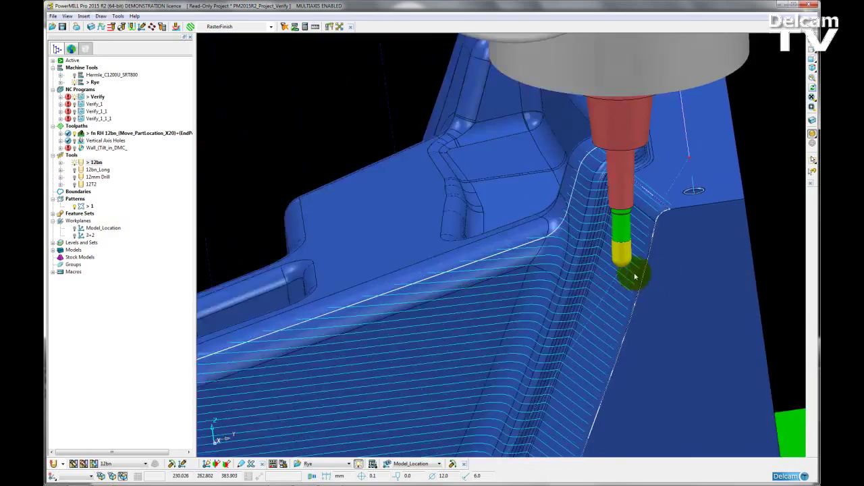
scroll(658, 227, "down", 6)
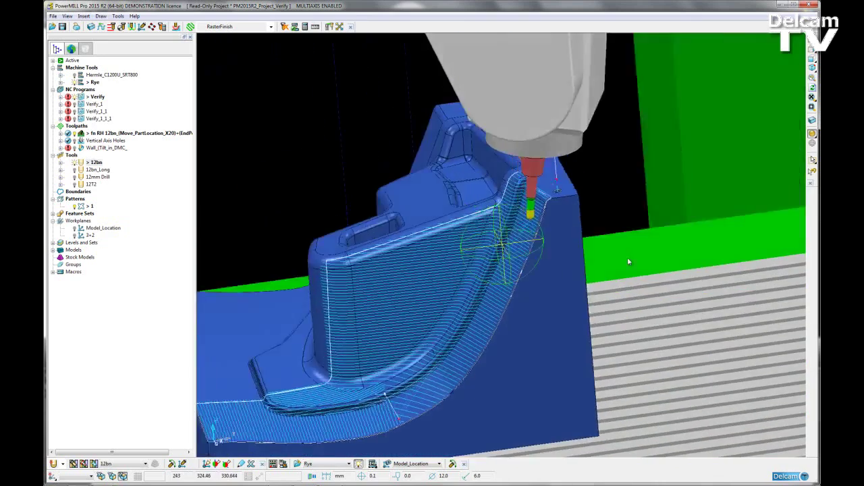
middle_click_drag(628, 261, 601, 291)
middle_click_drag(769, 303, 749, 310)
scroll(703, 309, "down", 2)
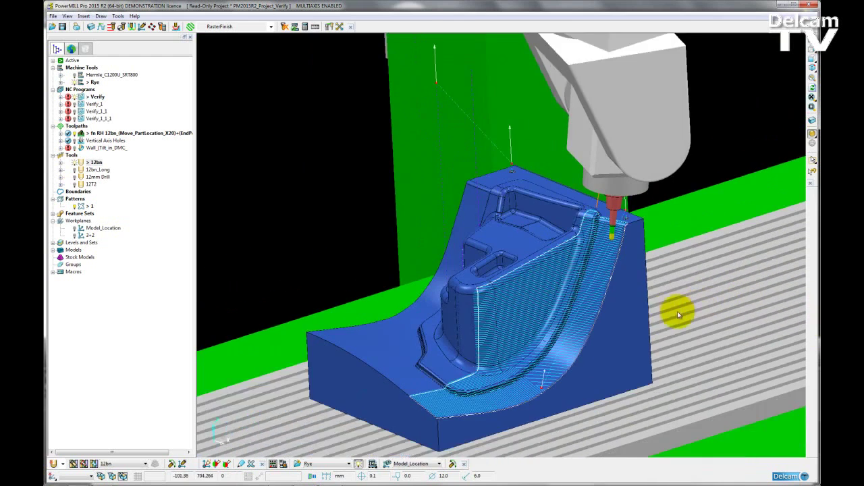
scroll(654, 319, "up", 3)
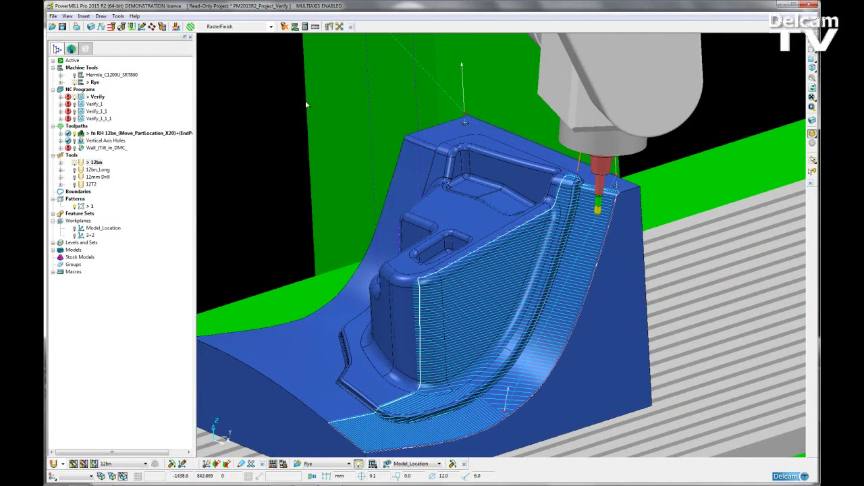
- Set the active fn RH 12bn toolpath's end point method to Last Point Safe, then apply and accept it
left_click(121, 26)
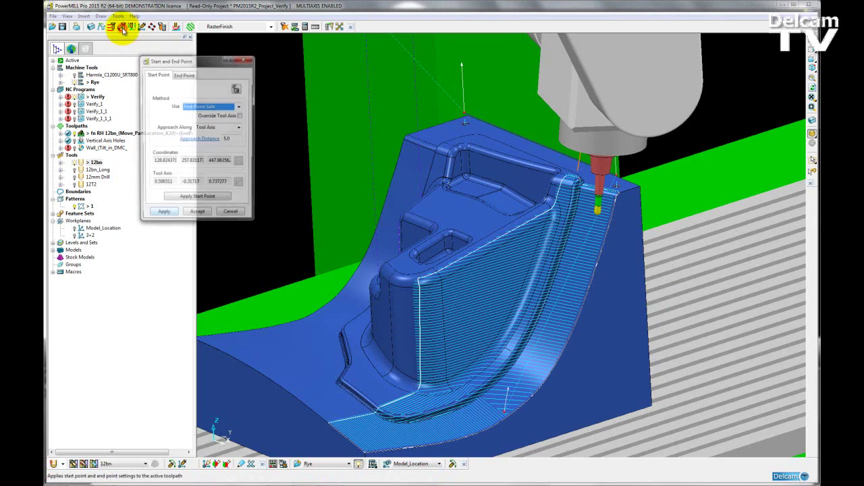
left_click(182, 76)
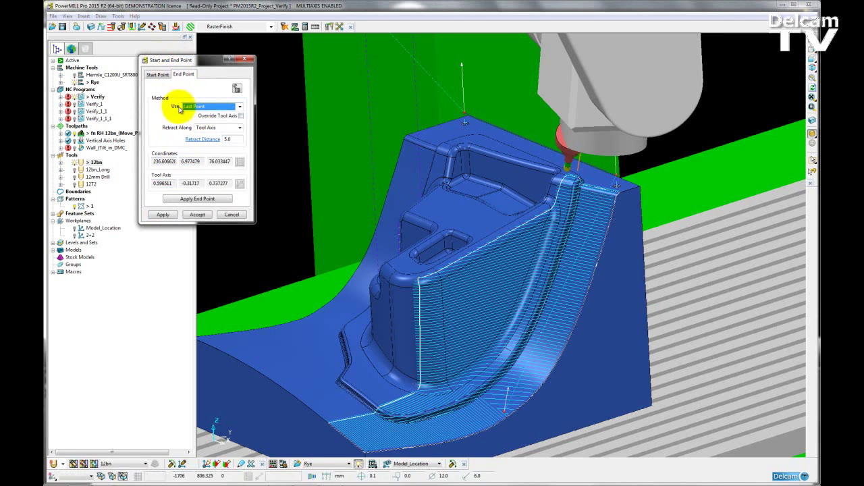
left_click(205, 108)
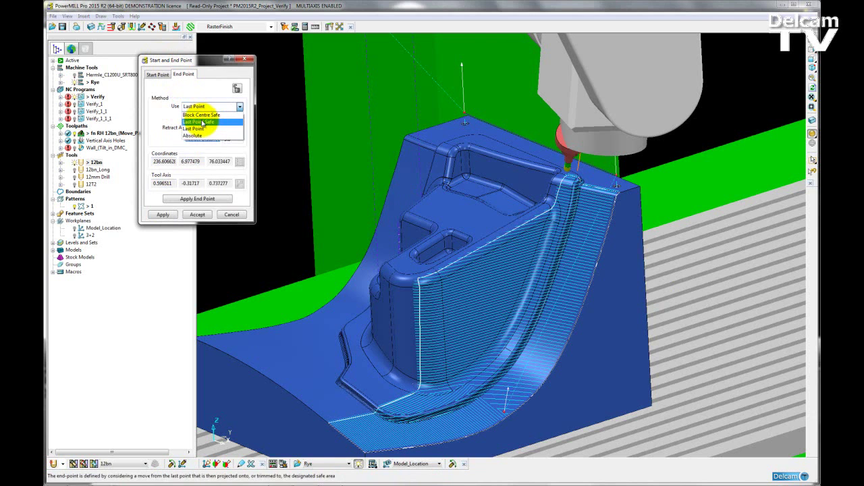
left_click(202, 123)
left_click(164, 214)
left_click(197, 214)
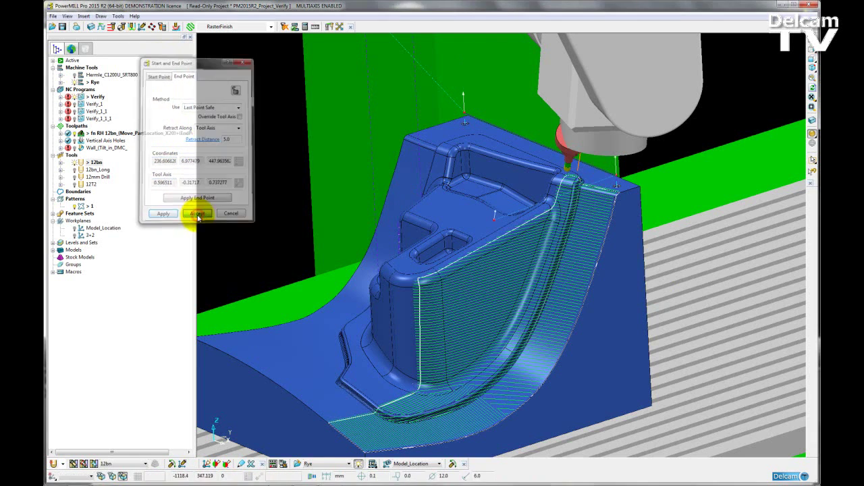
- Inspect the changed end connection and rerun the verification of the Verify NC program
middle_click_drag(498, 251, 456, 247)
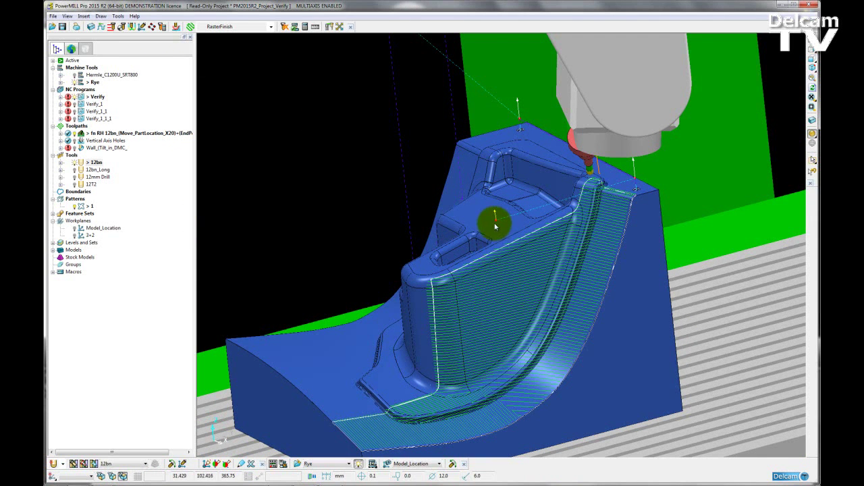
middle_click_drag(545, 264, 600, 214)
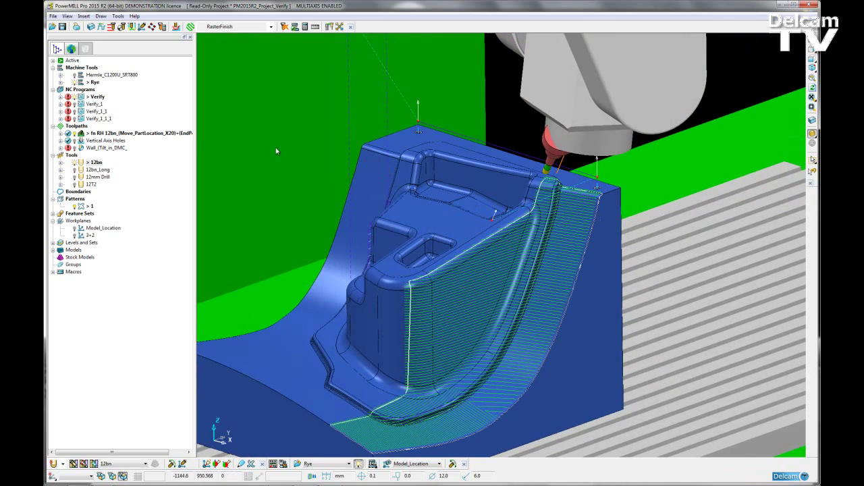
left_click(96, 98)
right_click(95, 97)
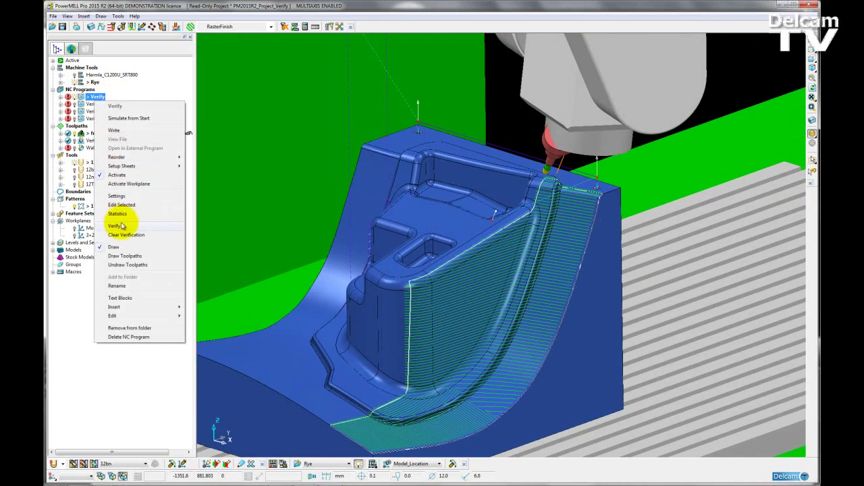
left_click(112, 225)
left_click(258, 316)
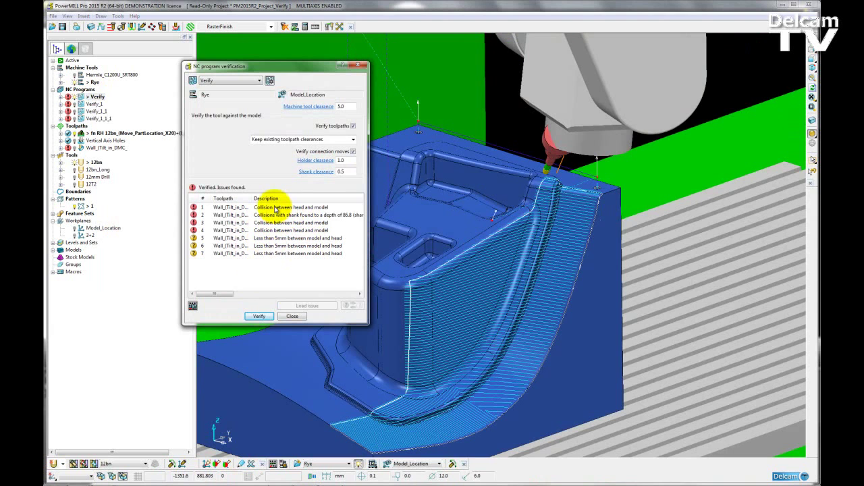
- Load issue 1, the head and model collision on the Wall toolpath, dismiss the warning and close the verification form
left_click(275, 209)
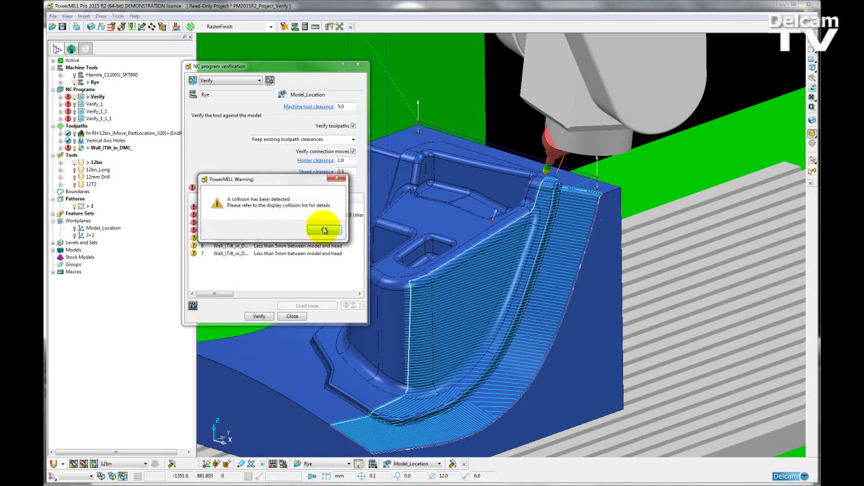
left_click_drag(273, 179, 272, 124)
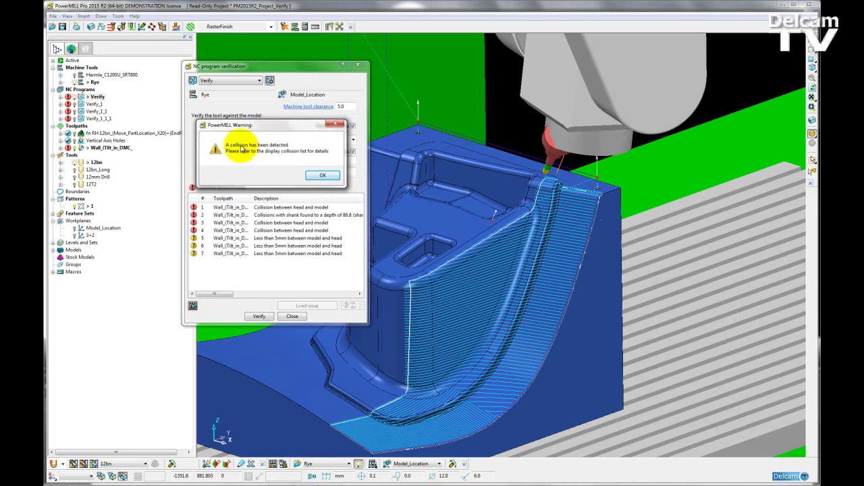
left_click(324, 175)
middle_click_drag(549, 233, 527, 265)
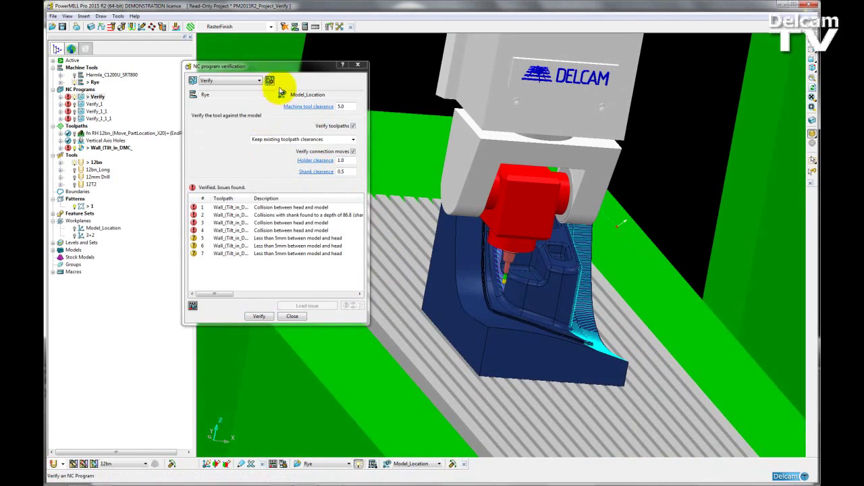
left_click_drag(277, 72, 155, 88)
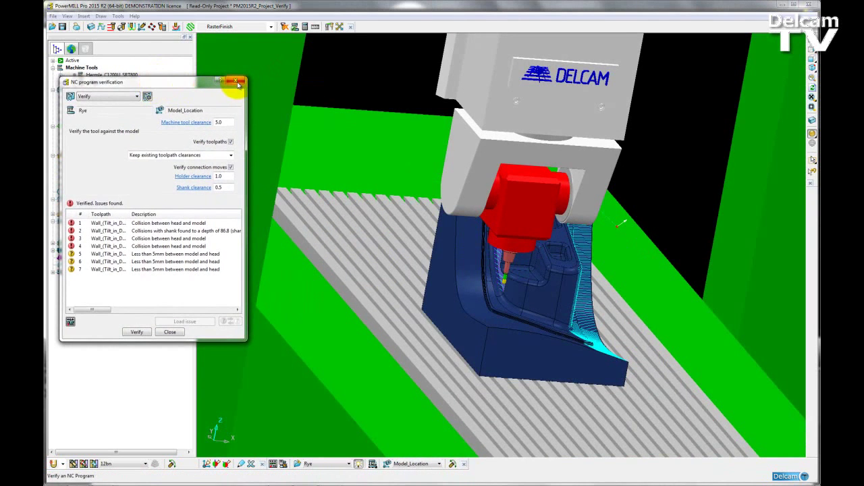
left_click(238, 82)
- Examine where the highlighted machine head meets the model around the tool at the loaded collision
middle_click_drag(691, 258, 642, 293)
scroll(531, 269, "up", 2)
middle_click_drag(531, 268, 703, 261)
scroll(428, 254, "up", 5)
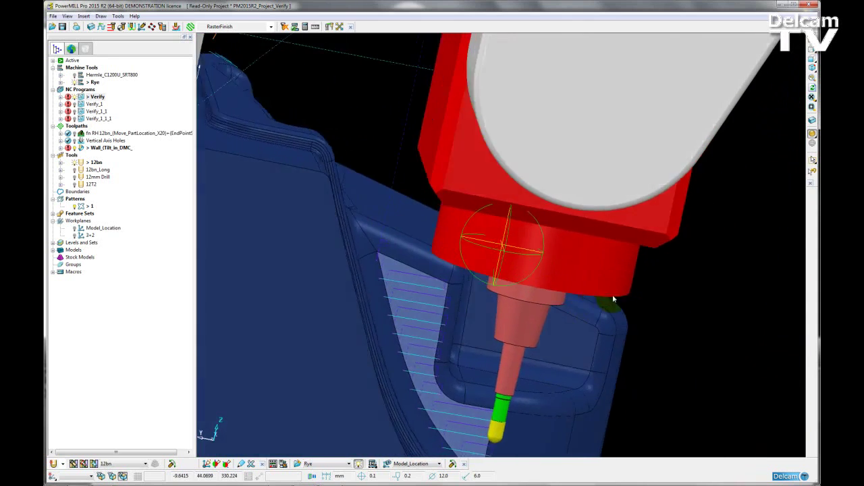
scroll(413, 254, "up", 2)
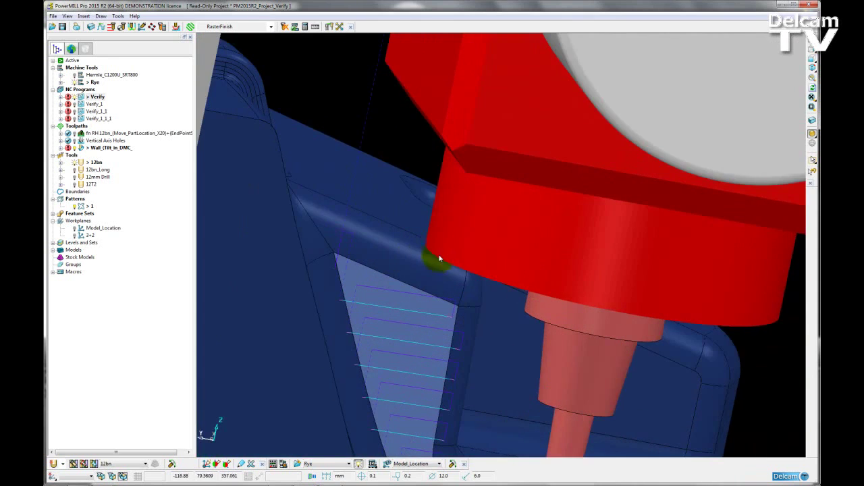
scroll(439, 259, "down", 4)
mouse_move(439, 259)
middle_mouse_down()
mouse_move(532, 284)
mouse_move(445, 254)
middle_mouse_up()
scroll(439, 217, "down", 3)
middle_click_drag(489, 203, 526, 303)
scroll(529, 297, "up", 3)
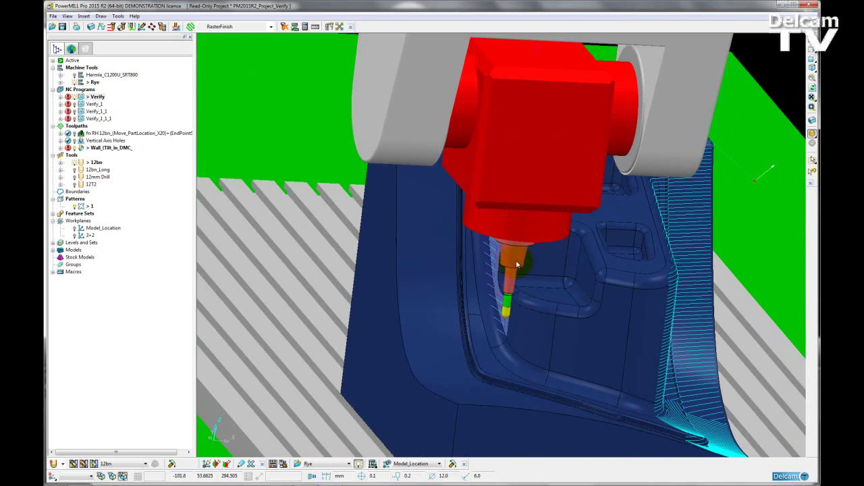
- Start dynamic machine control on the 12bn tool at the loaded collision point of the Wall toolpath
scroll(496, 317, "down", 3)
middle_click_drag(493, 321, 512, 331)
right_click(508, 304)
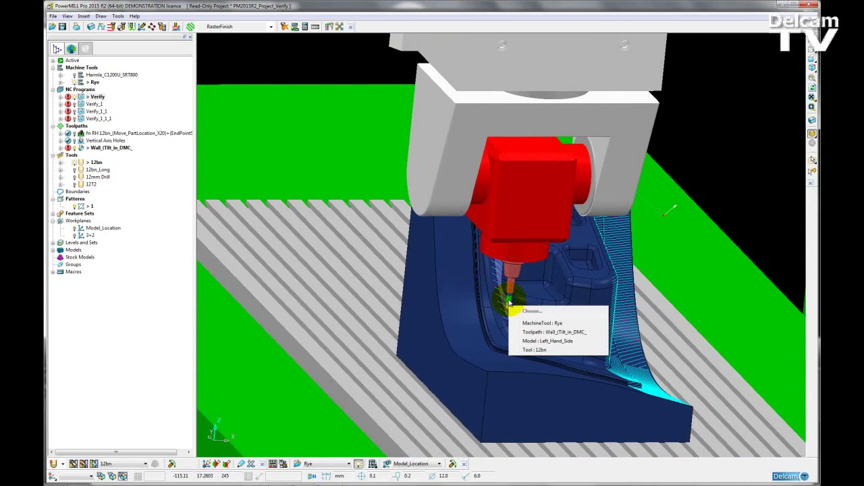
left_click(532, 351)
left_click(546, 244)
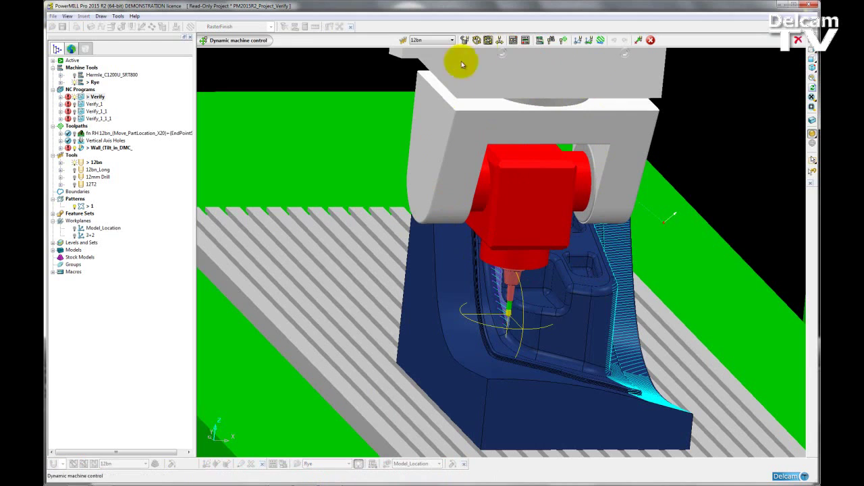
- Reorient the 12bn tool axis interactively so the machine head swings clear of the model around the pocket wall
left_click_drag(536, 283, 507, 312)
middle_click_drag(595, 291, 621, 300)
scroll(563, 303, "up", 5)
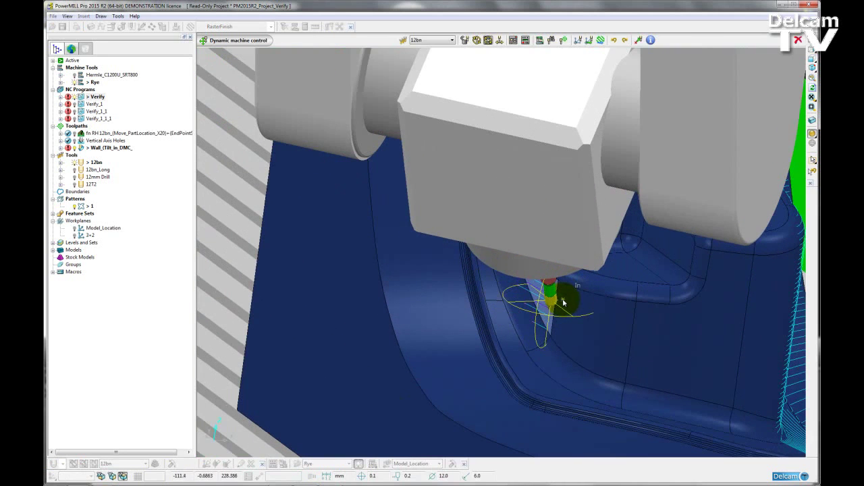
mouse_move(558, 299)
left_mouse_down()
mouse_move(527, 293)
mouse_move(515, 250)
mouse_move(516, 142)
mouse_move(498, 138)
mouse_move(511, 247)
mouse_move(531, 292)
mouse_move(552, 305)
left_mouse_up()
middle_click_drag(632, 264, 577, 252)
scroll(576, 252, "down", 3)
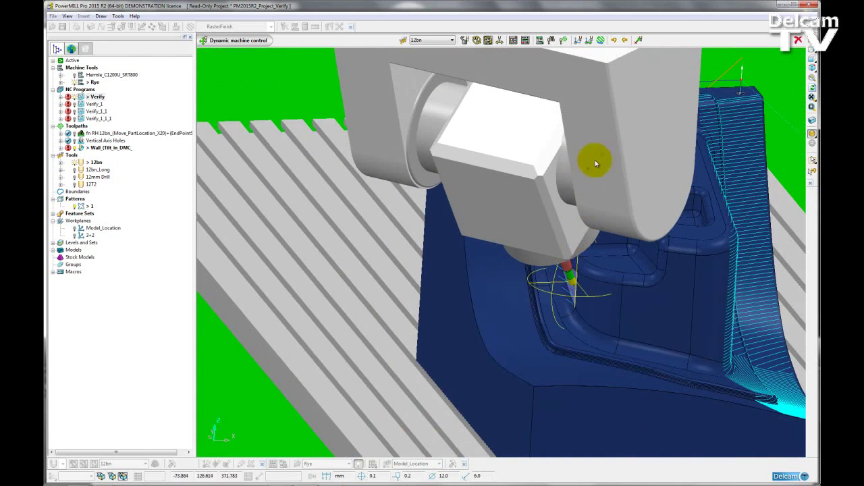
- Update the Wall toolpath with the previewed tool axis orientation and close dynamic machine control
left_click(601, 40)
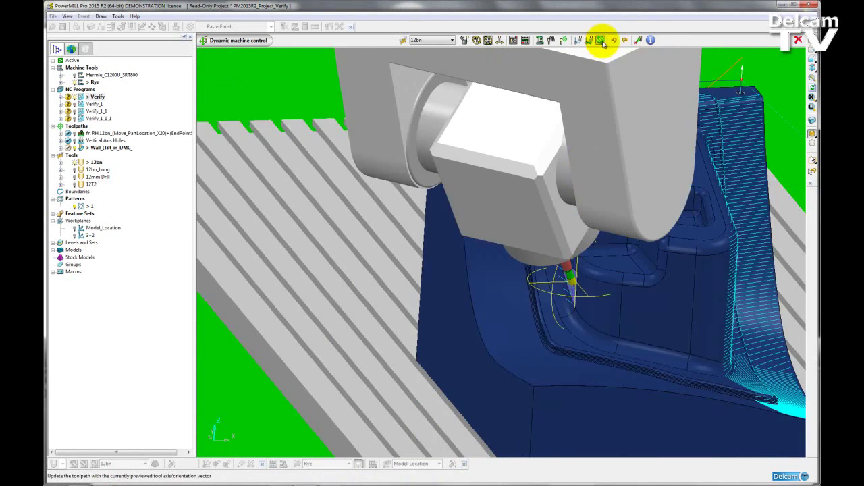
scroll(450, 148, "down", 6)
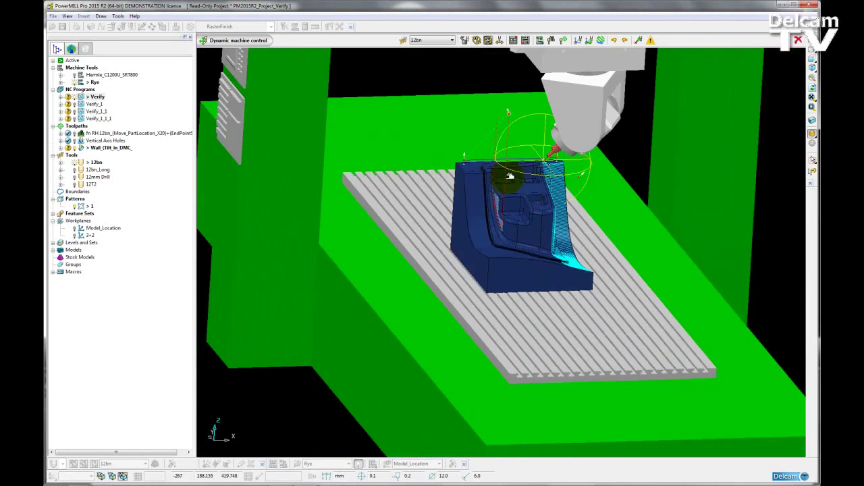
scroll(496, 129, "up", 3)
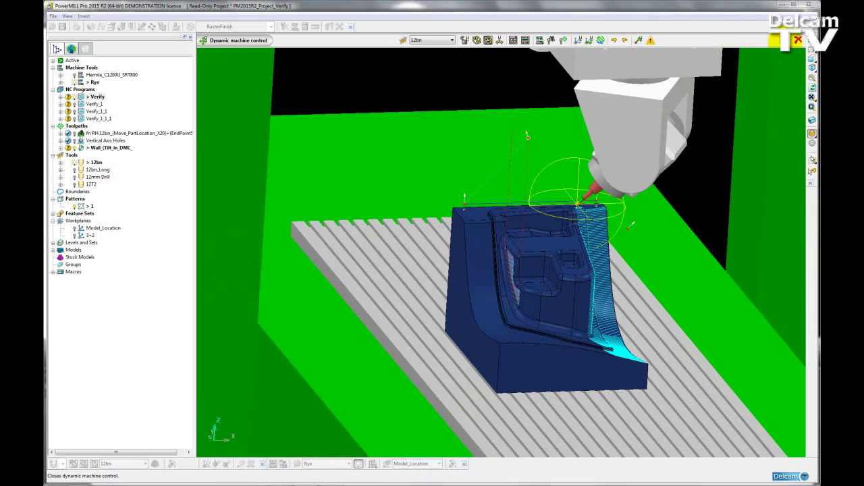
left_click(798, 40)
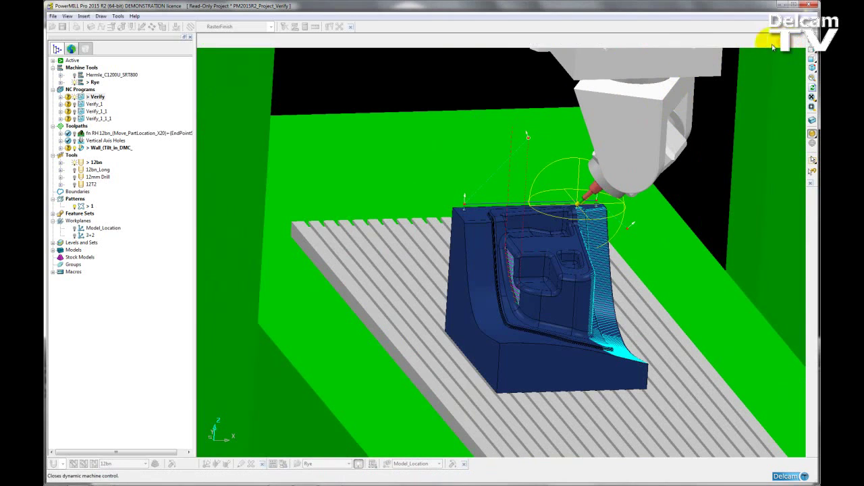
- Verify the Verify NC program again with the existing toolpath clearances and close the verification form
right_click(87, 99)
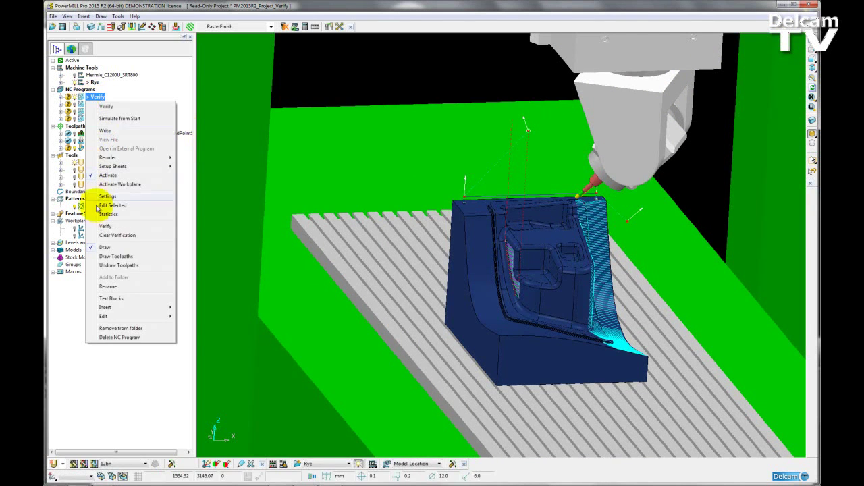
left_click(97, 227)
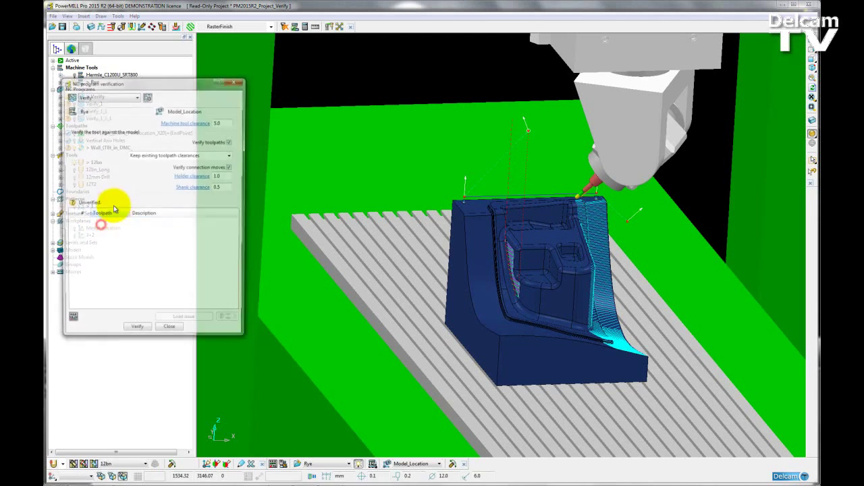
left_click(136, 332)
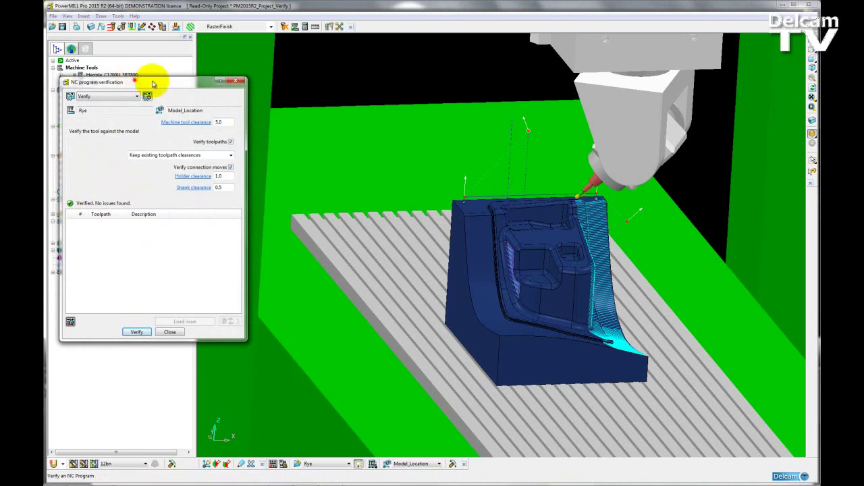
left_click_drag(138, 79, 204, 81)
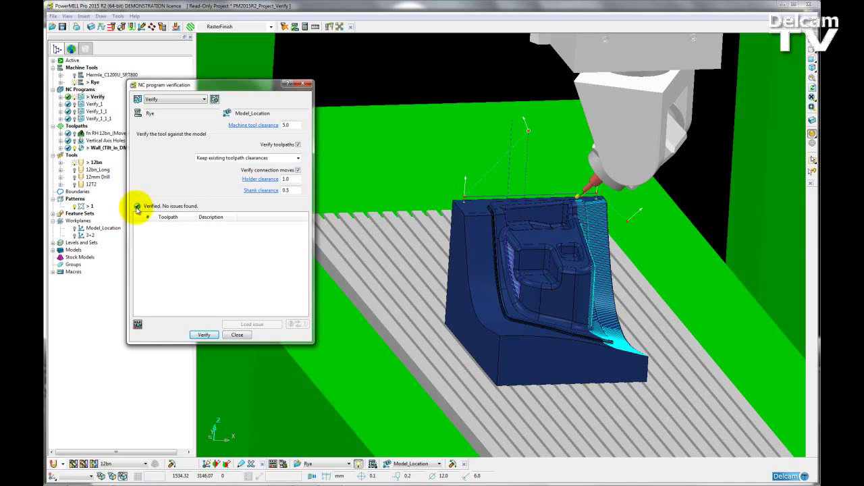
left_click(236, 334)
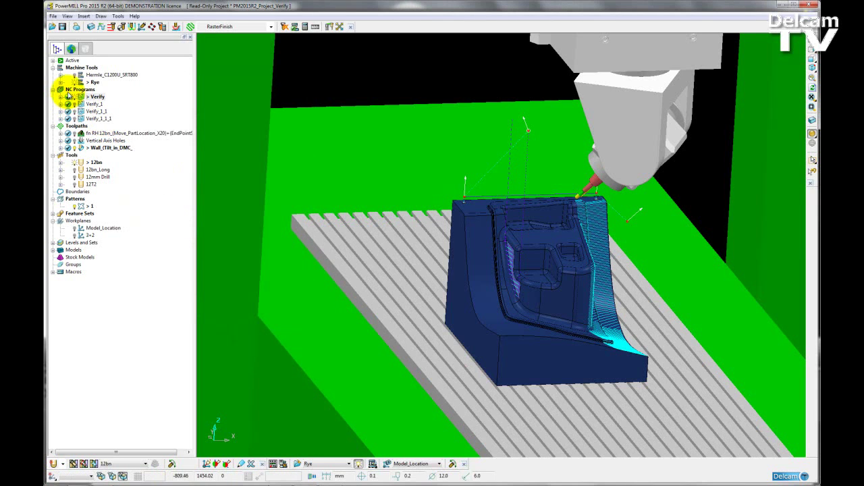
- Check the status of the NC programs and toolpaths, and view the whole machine with the part isometrically
mouse_move(82, 101)
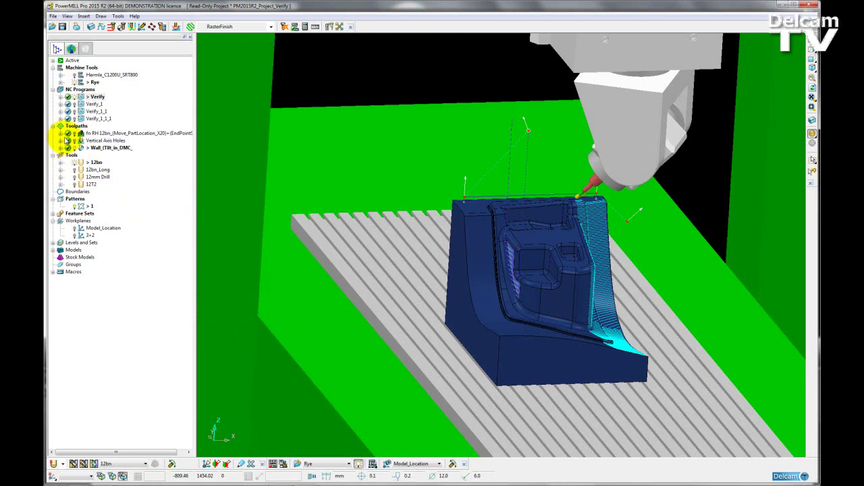
mouse_move(68, 139)
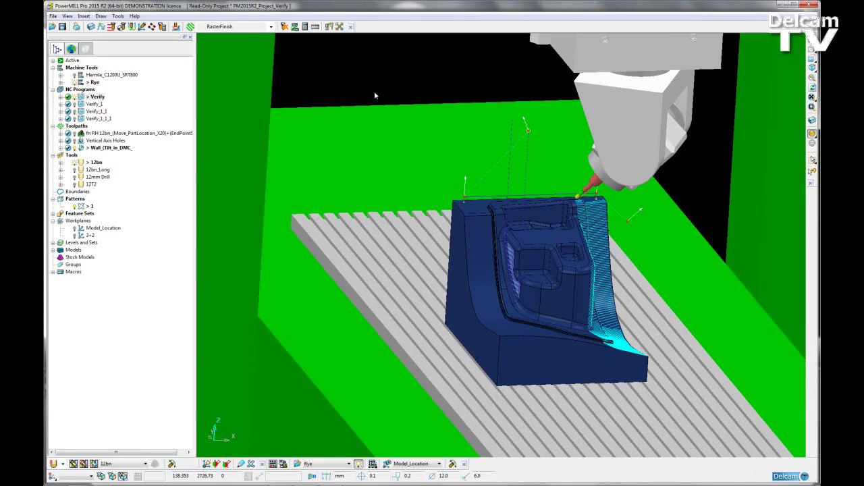
key("ctrl+1")
scroll(501, 311, "up", 1)
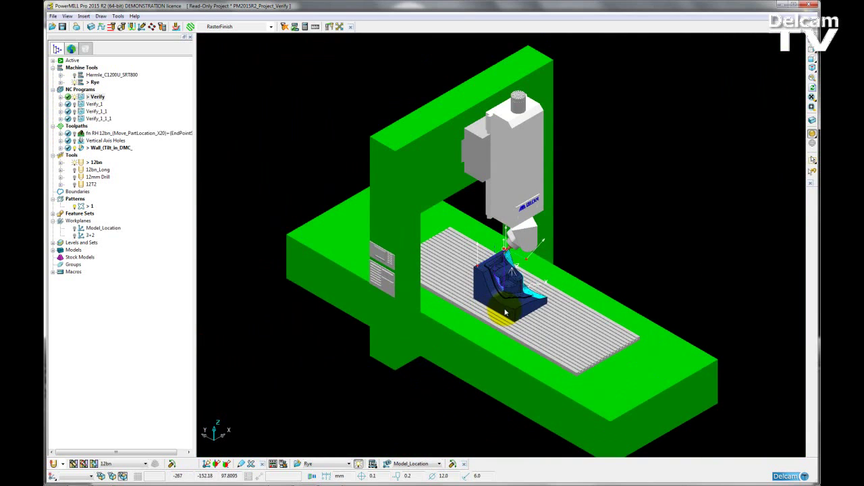
scroll(514, 311, "up", 2)
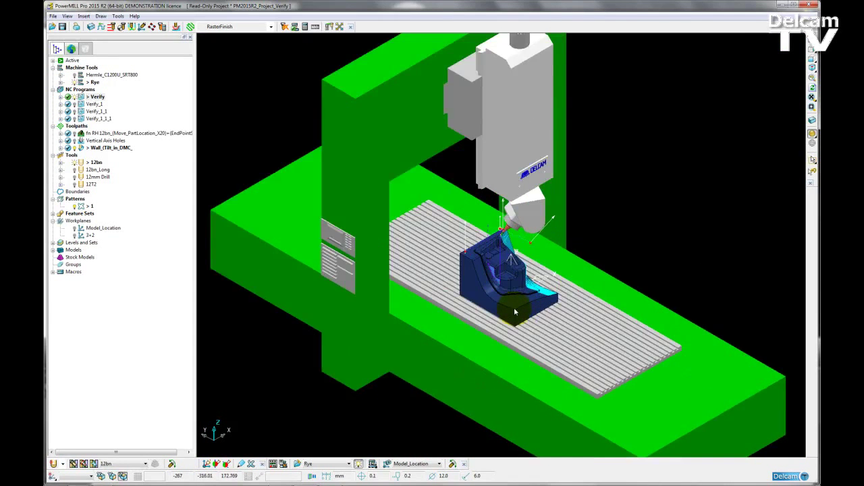